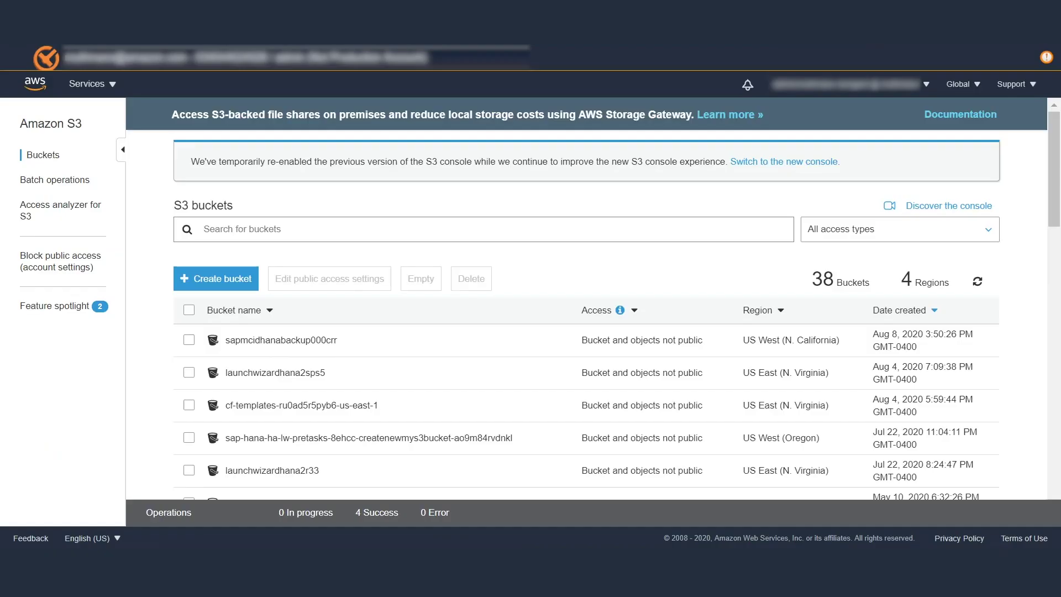
Step: Start creating a new S3 bucket from the Buckets page
{"action": "left_click", "coordinate": [240, 280]}
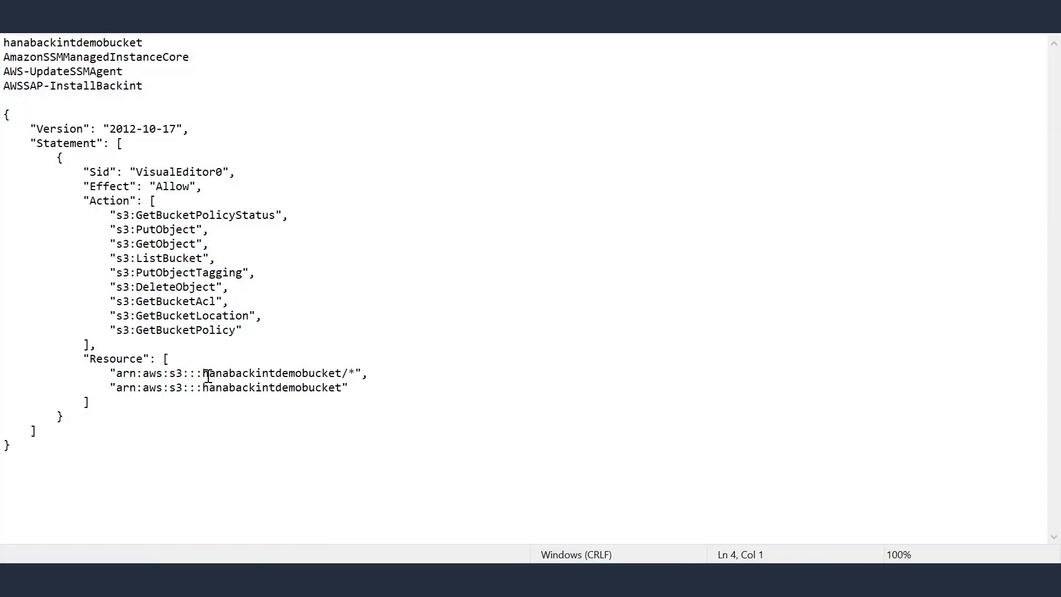
Step: Create bucket hanabackintdemobucket with default options and all public access blocked
{"action": "left_click_drag", "start_coordinate": [204, 373], "coordinate": [343, 375]}
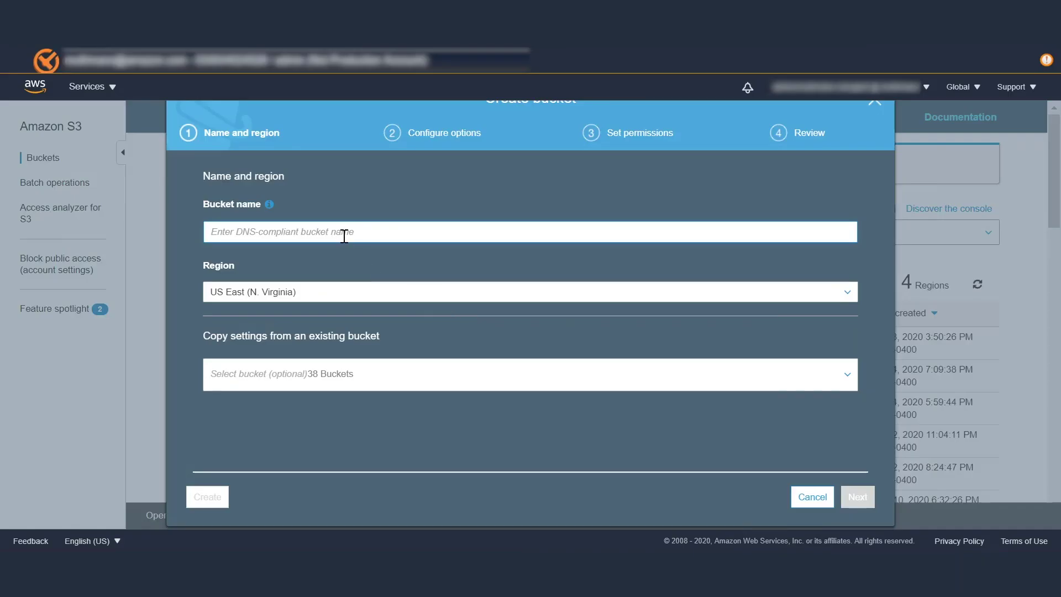
{"action": "type", "text": "hanabackintdemobucket"}
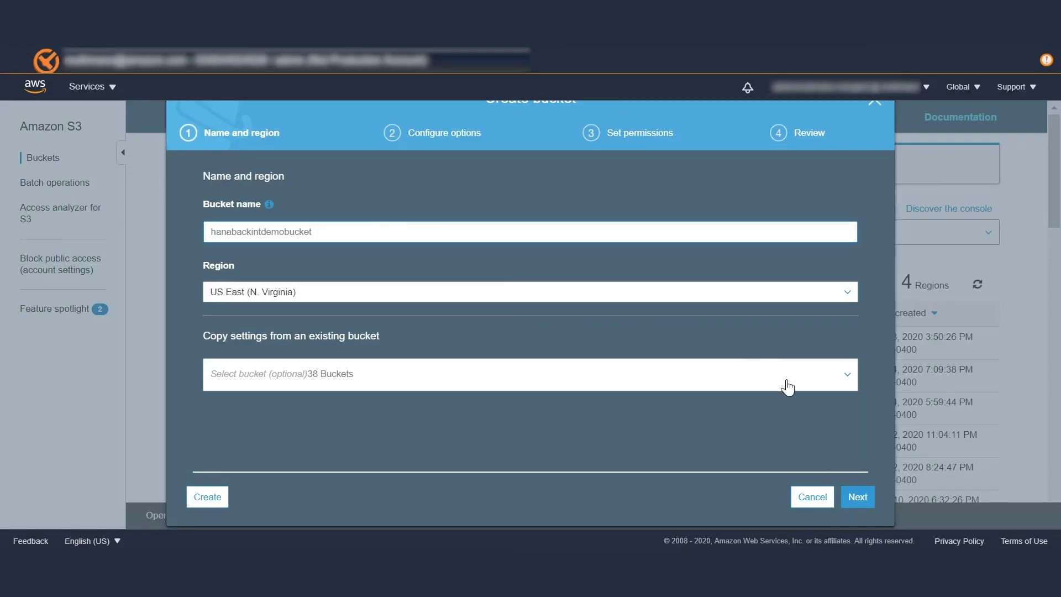
{"action": "left_click", "coordinate": [854, 500]}
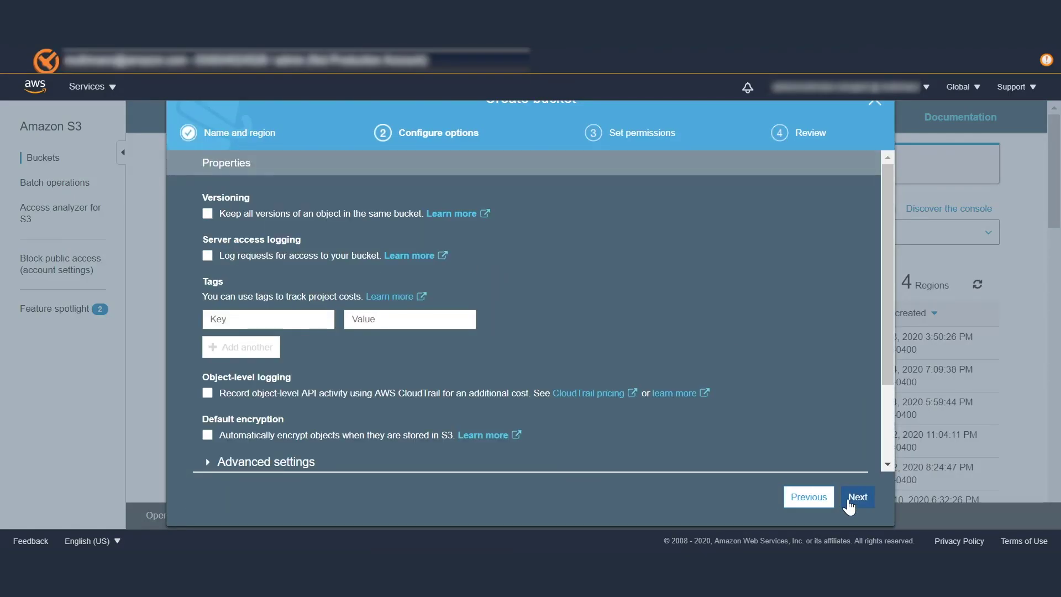
{"action": "left_click", "coordinate": [850, 503]}
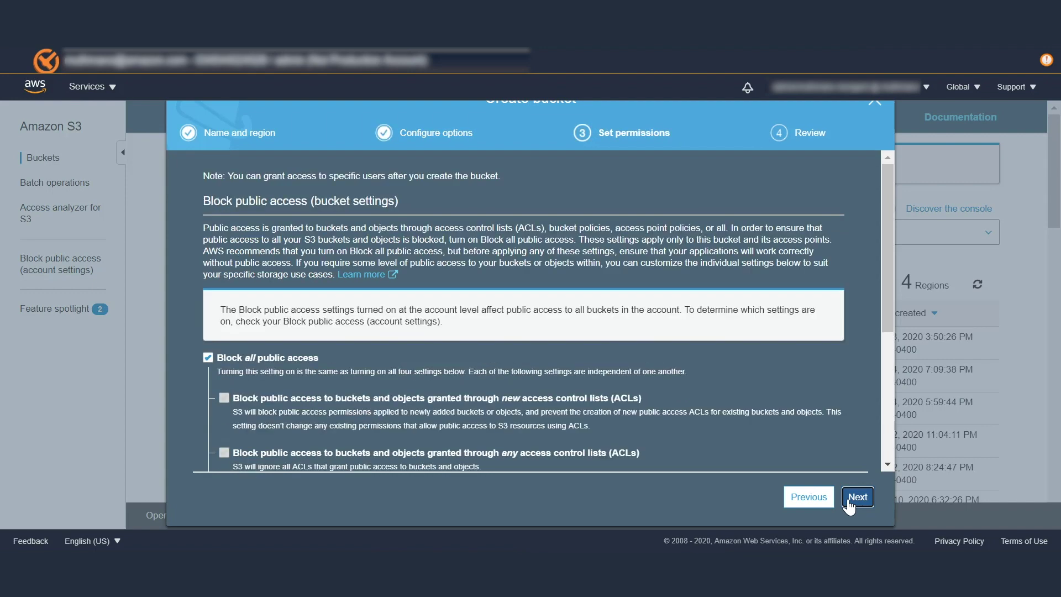
{"action": "left_click", "coordinate": [850, 504]}
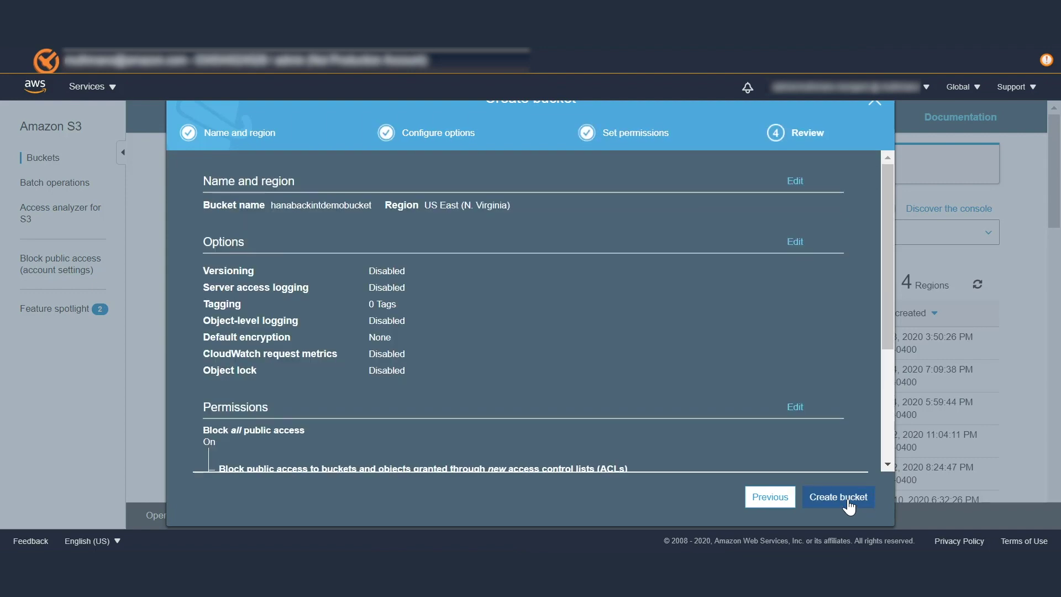
{"action": "left_click", "coordinate": [850, 504]}
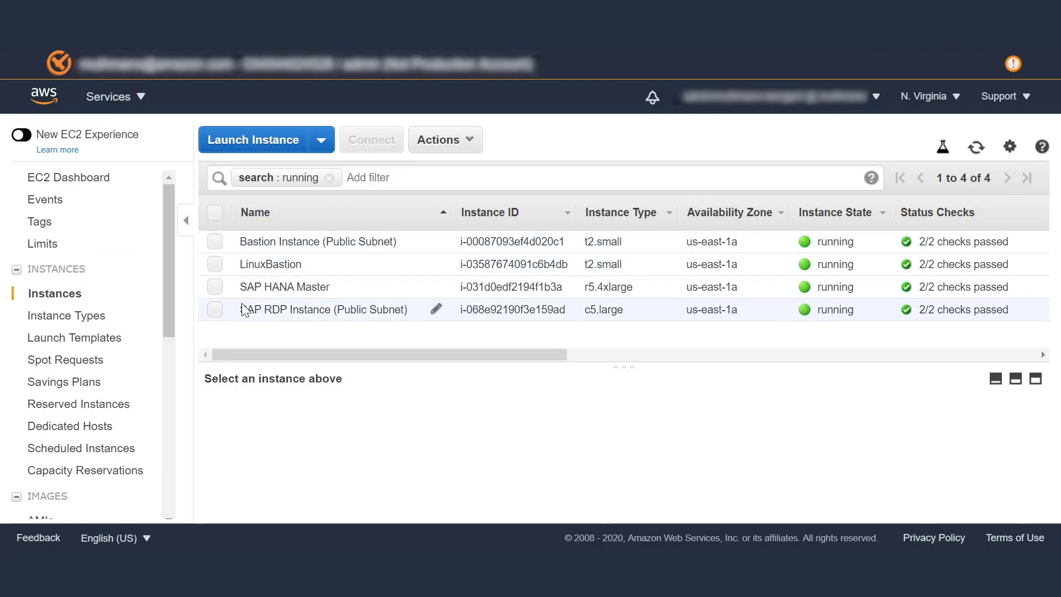
Step: Select the SAP HANA Master instance and open its HANAIAMRole
{"action": "left_click", "coordinate": [216, 287]}
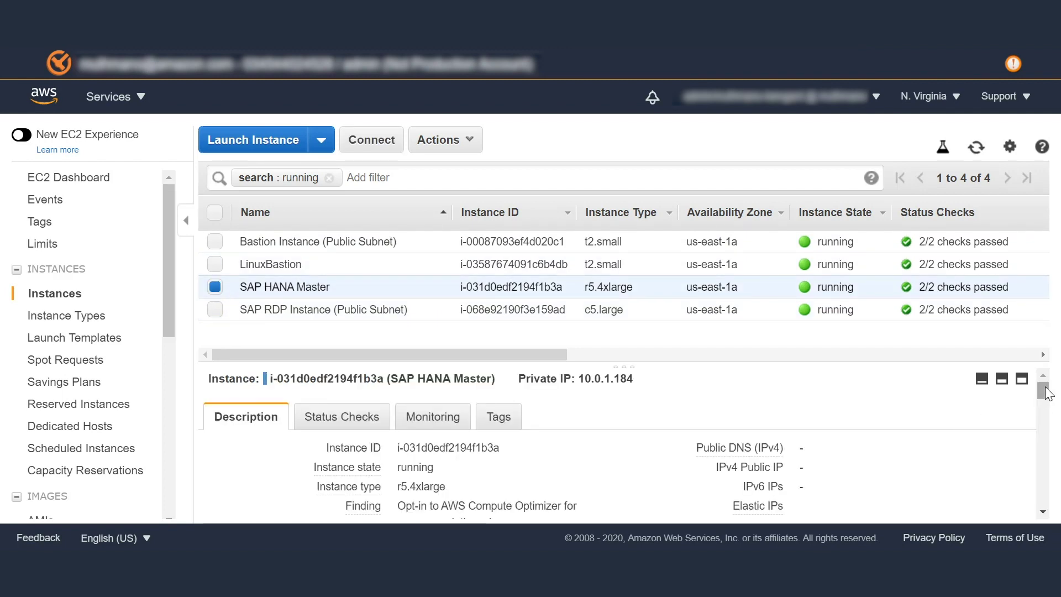
{"action": "left_click_drag", "start_coordinate": [1043, 394], "coordinate": [1032, 431]}
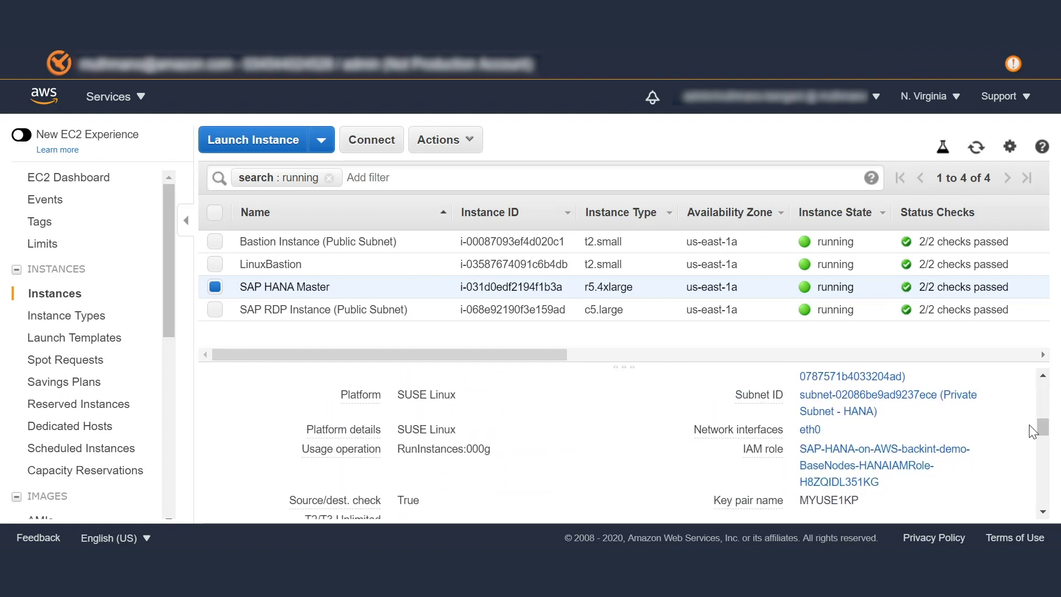
{"action": "left_click", "coordinate": [911, 466]}
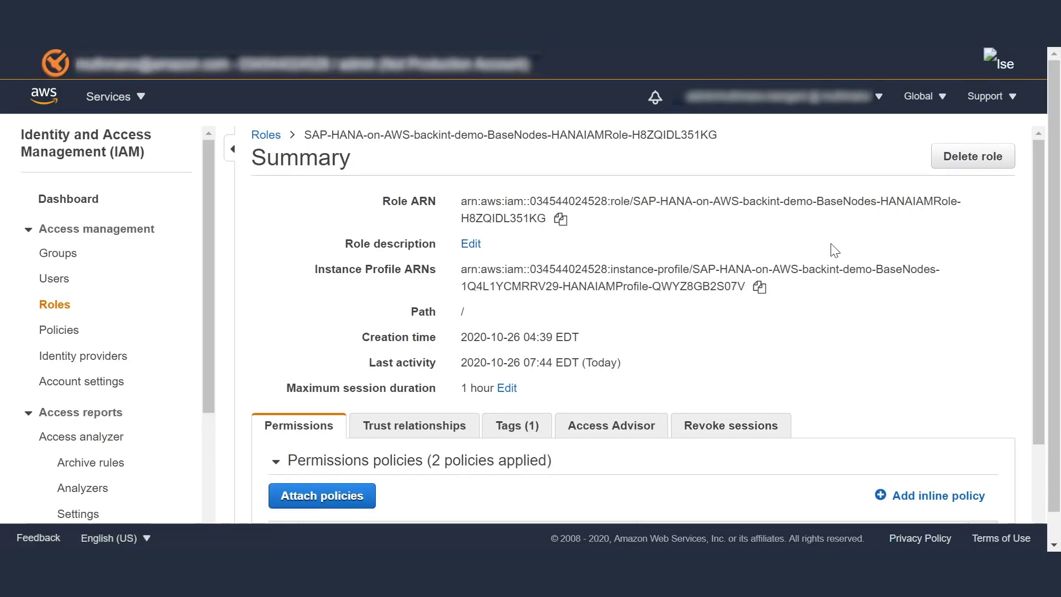
{"action": "left_click_drag", "start_coordinate": [1041, 258], "coordinate": [1041, 345]}
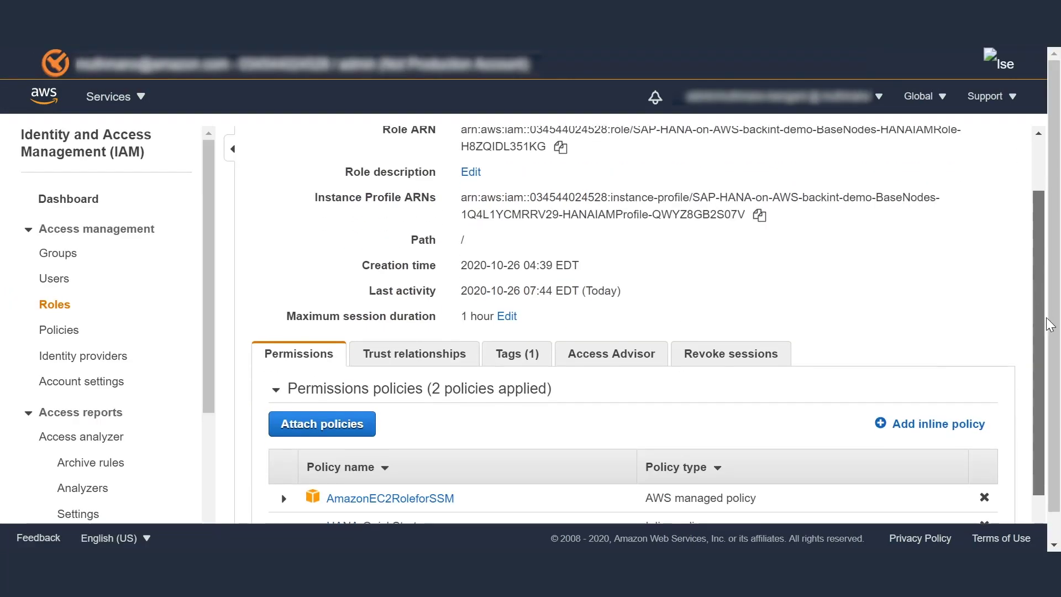
Step: Find AmazonSSMManagedInstanceCore and attach it to HANAIAMRole
{"action": "left_click", "coordinate": [341, 380]}
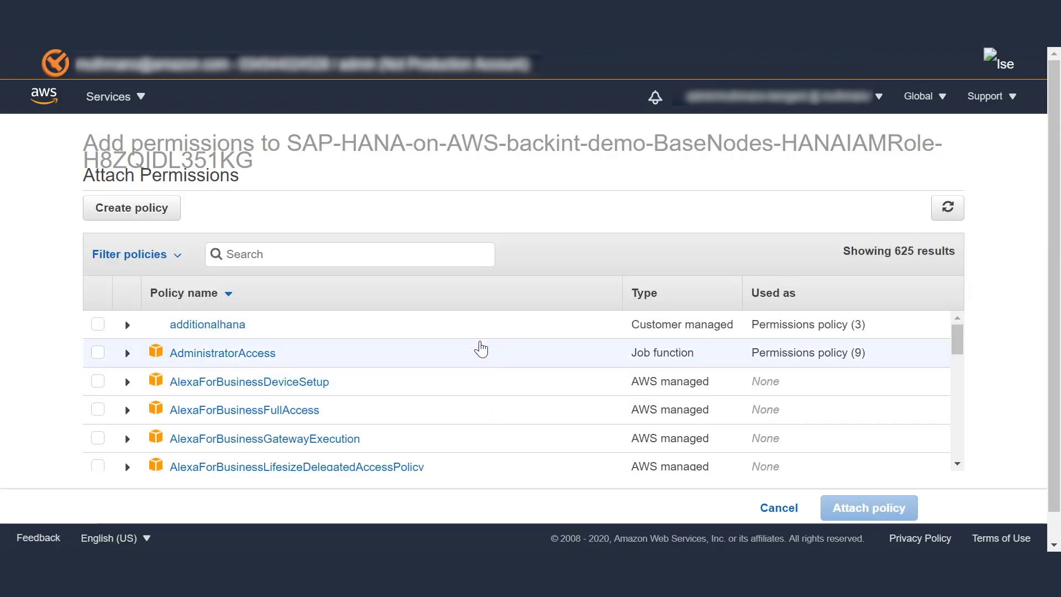
{"action": "left_click", "coordinate": [373, 256]}
{"action": "type", "text": "AmazonSSMManagedInstanceCore"}
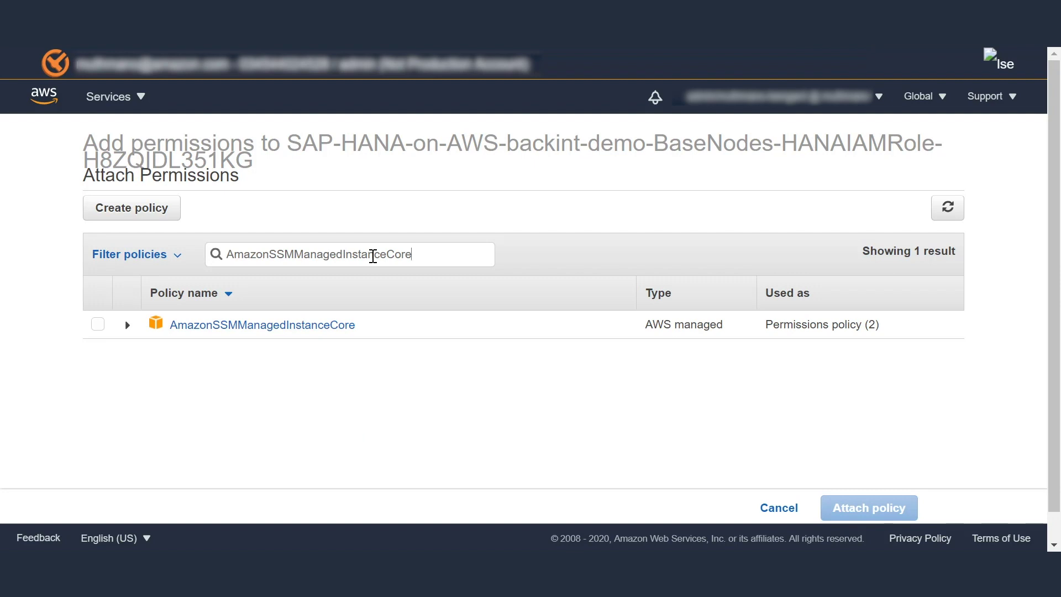
{"action": "left_click", "coordinate": [98, 326]}
{"action": "left_click", "coordinate": [869, 513]}
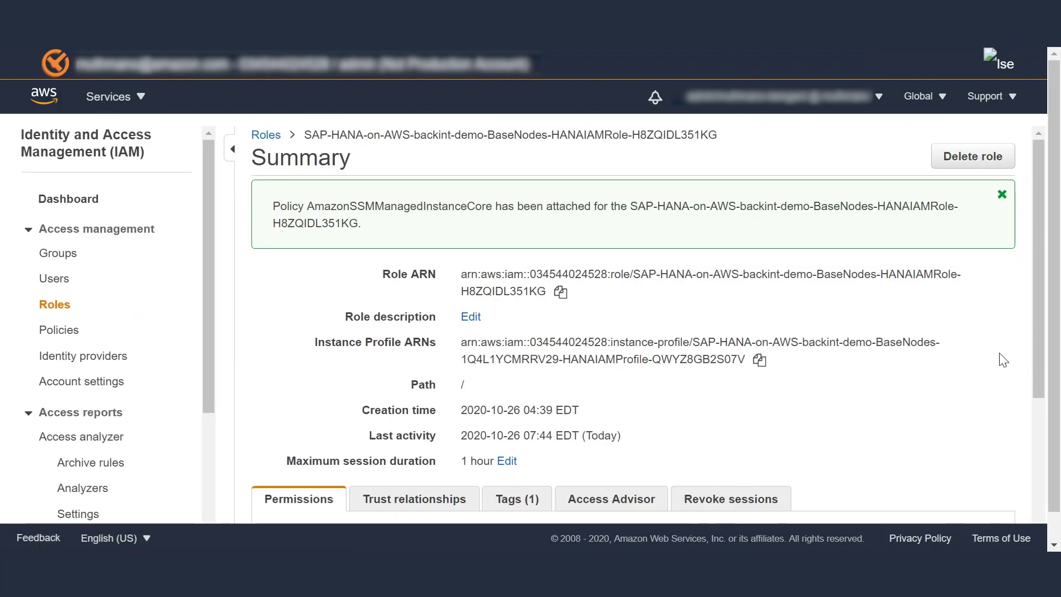
{"action": "scroll", "coordinate": [1044, 365], "scroll_direction": "down", "scroll_amount": 3}
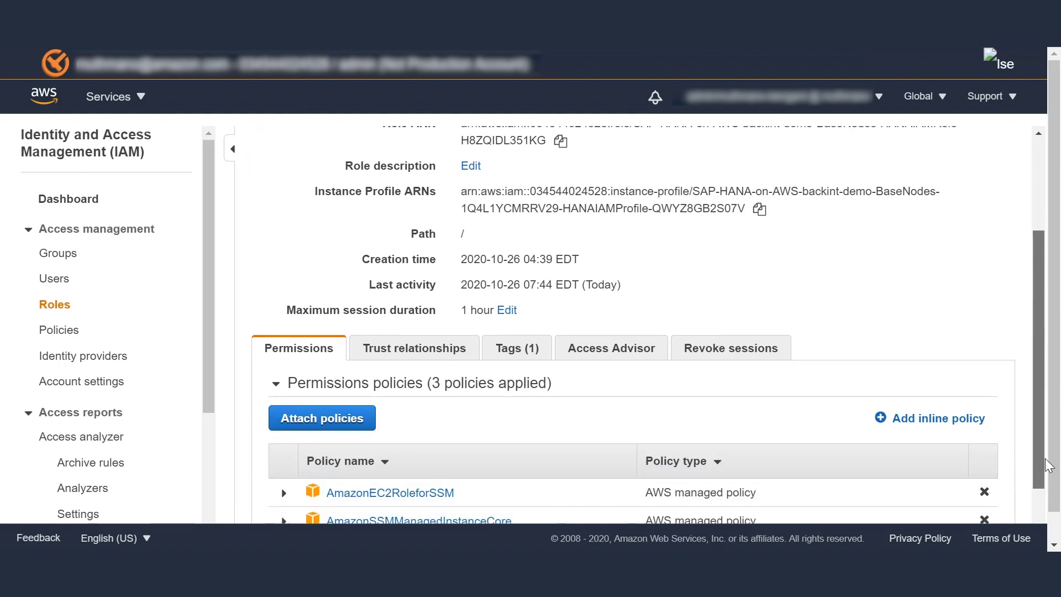
Step: Start an inline policy for the role and copy the S3 policy JSON from the notes
{"action": "left_click", "coordinate": [942, 378]}
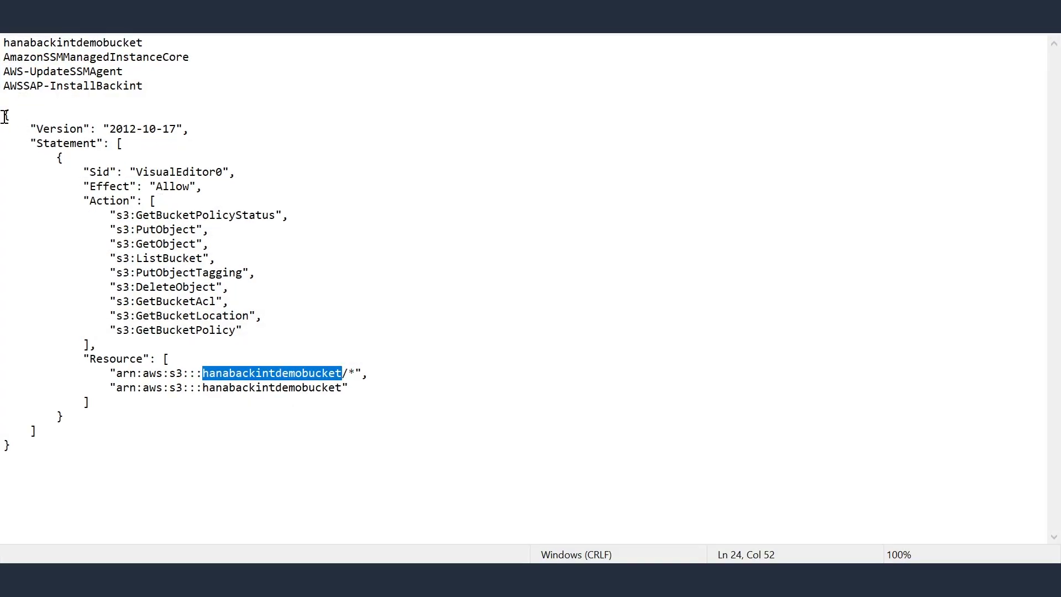
{"action": "left_click", "coordinate": [5, 116]}
{"action": "mouse_move", "coordinate": [4, 116]}
{"action": "left_mouse_down"}
{"action": "mouse_move", "coordinate": [75, 335]}
{"action": "mouse_move", "coordinate": [71, 445]}
{"action": "left_mouse_up"}
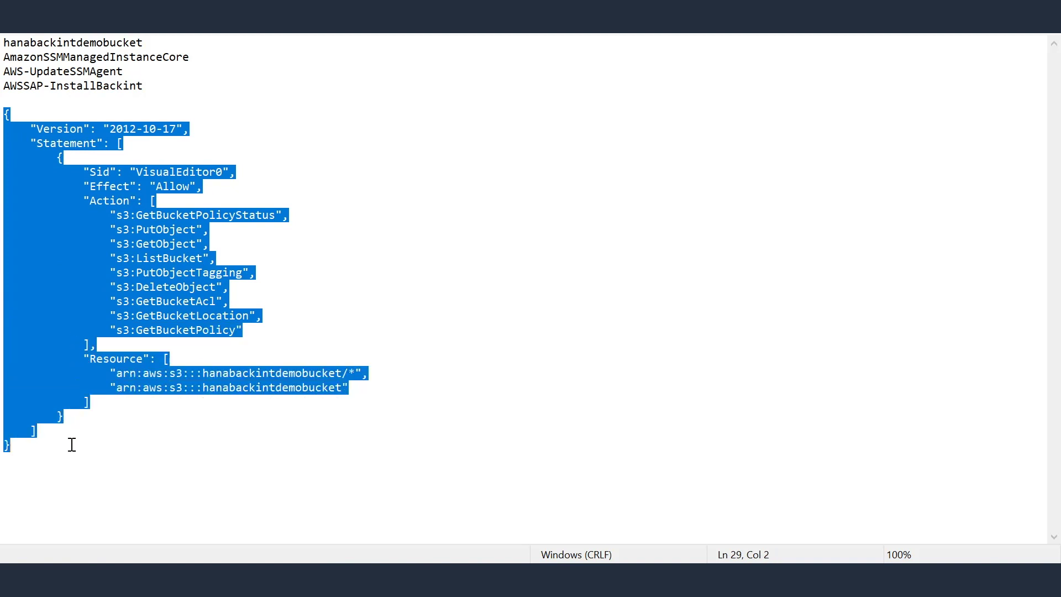
{"action": "key", "text": "ctrl+c"}
{"action": "key", "text": "alt+Tab"}
Step: Replace the default JSON with the S3 policy and create it as HANABACKINTPOLICY
{"action": "left_click", "coordinate": [222, 245]}
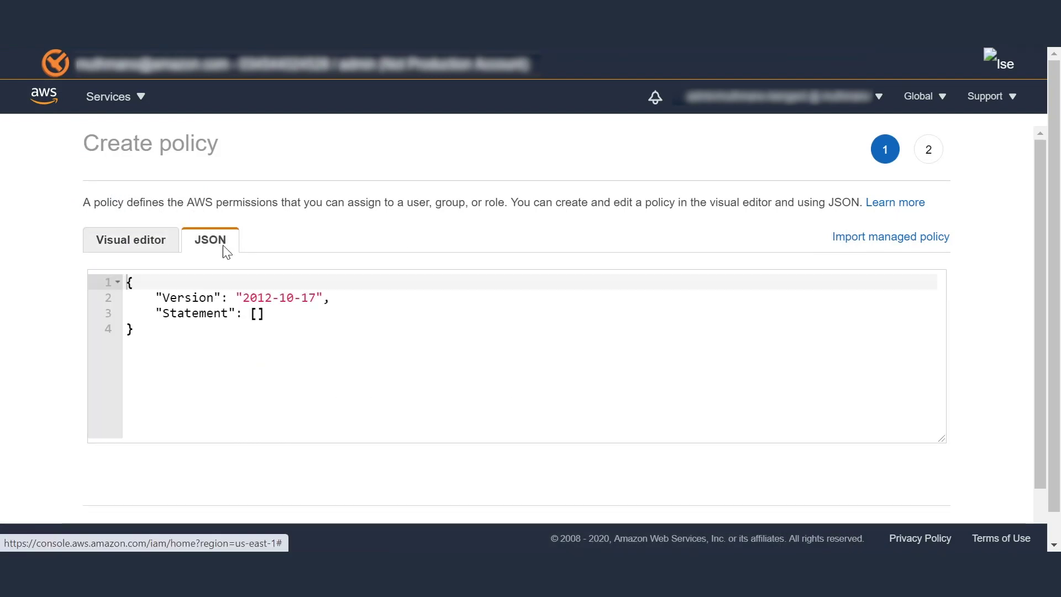
{"action": "key", "text": "ctrl+a"}
{"action": "key", "text": "Delete"}
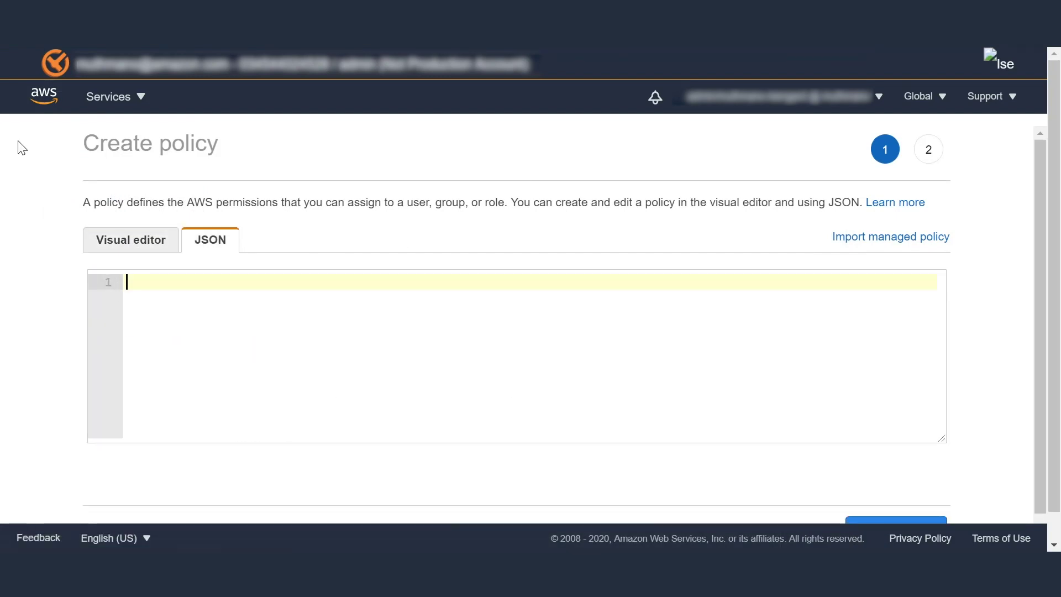
{"action": "key", "text": "ctrl+v"}
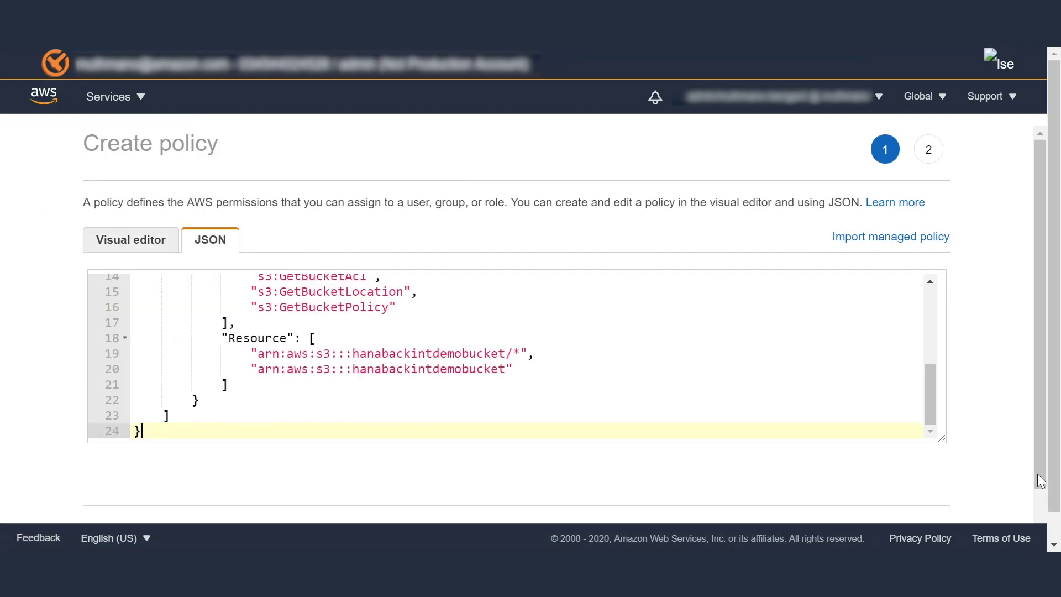
{"action": "left_click_drag", "start_coordinate": [1046, 463], "coordinate": [1045, 512]}
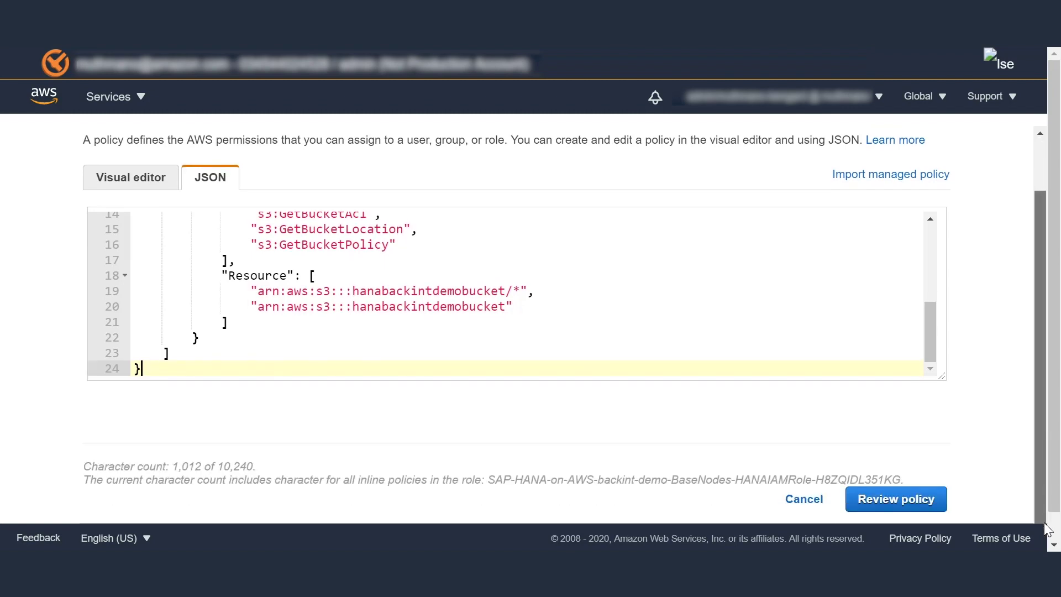
{"action": "left_click", "coordinate": [927, 500]}
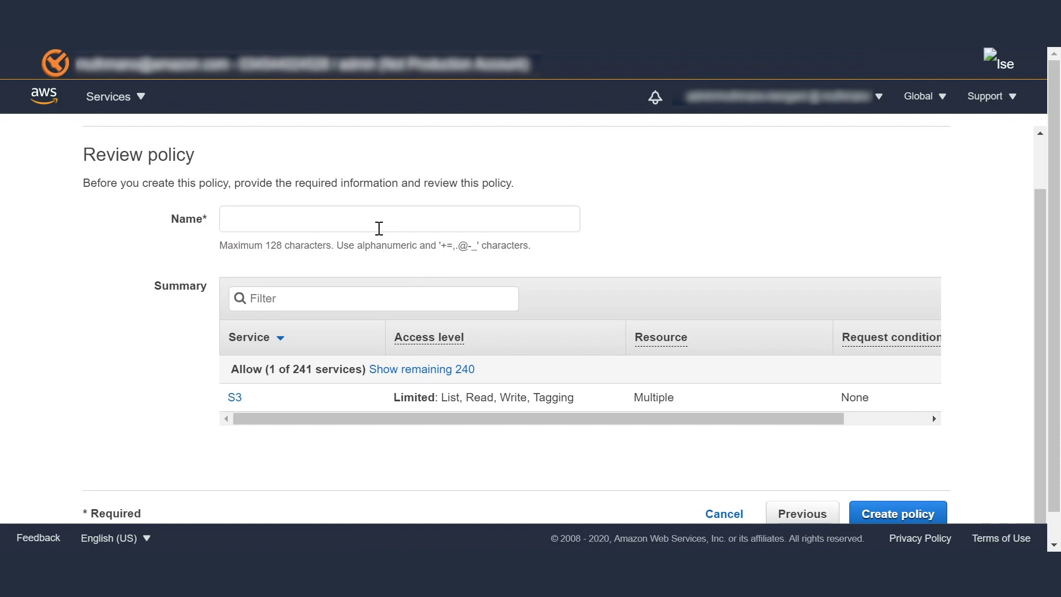
{"action": "left_click", "coordinate": [377, 224]}
{"action": "type", "text": "HANA"}
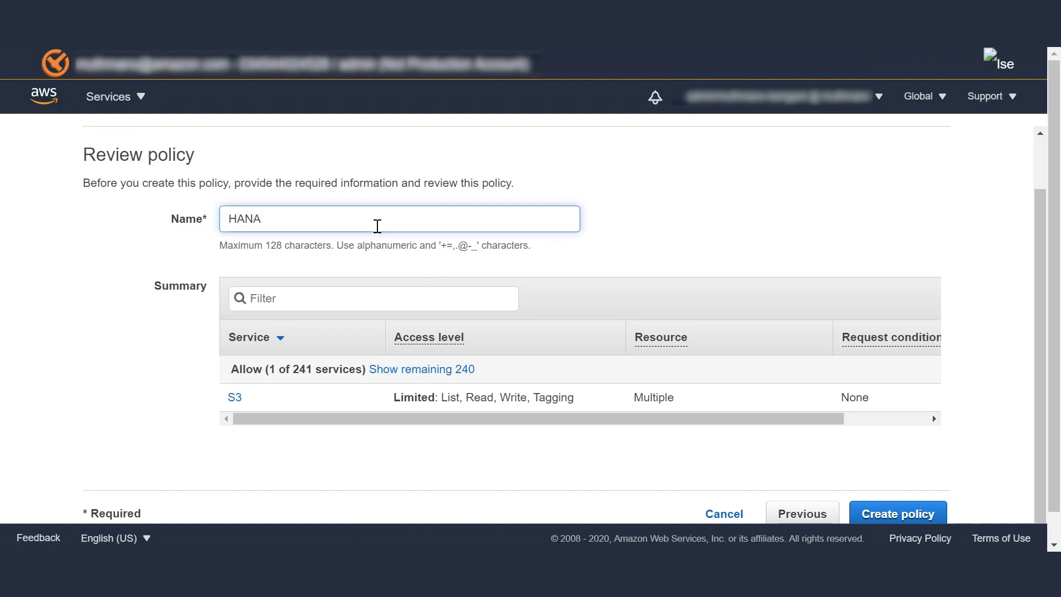
{"action": "type", "text": "BACKINT"}
{"action": "type", "text": "POLICY"}
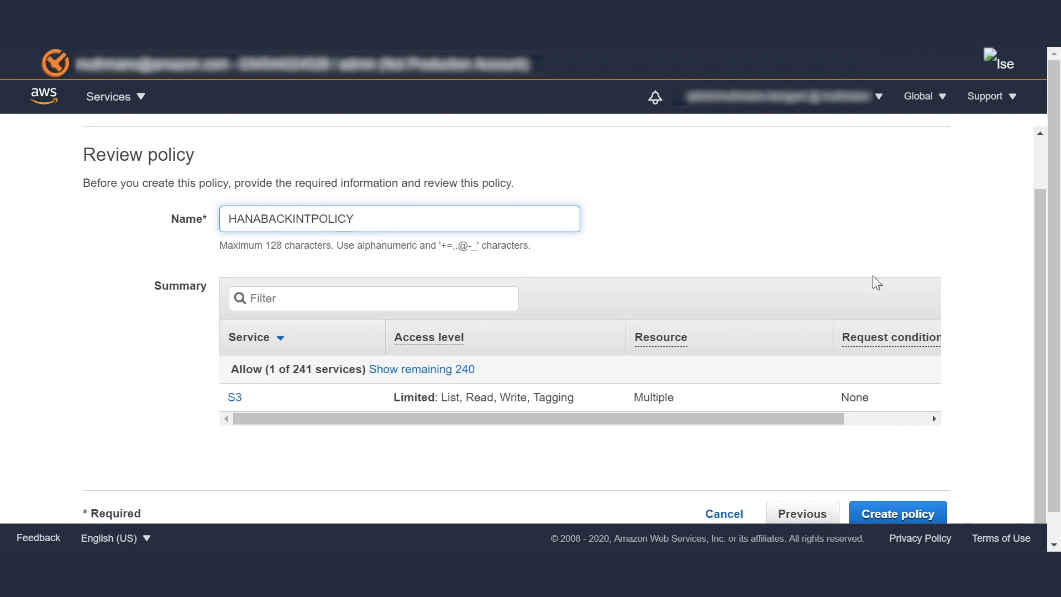
{"action": "left_click", "coordinate": [915, 514]}
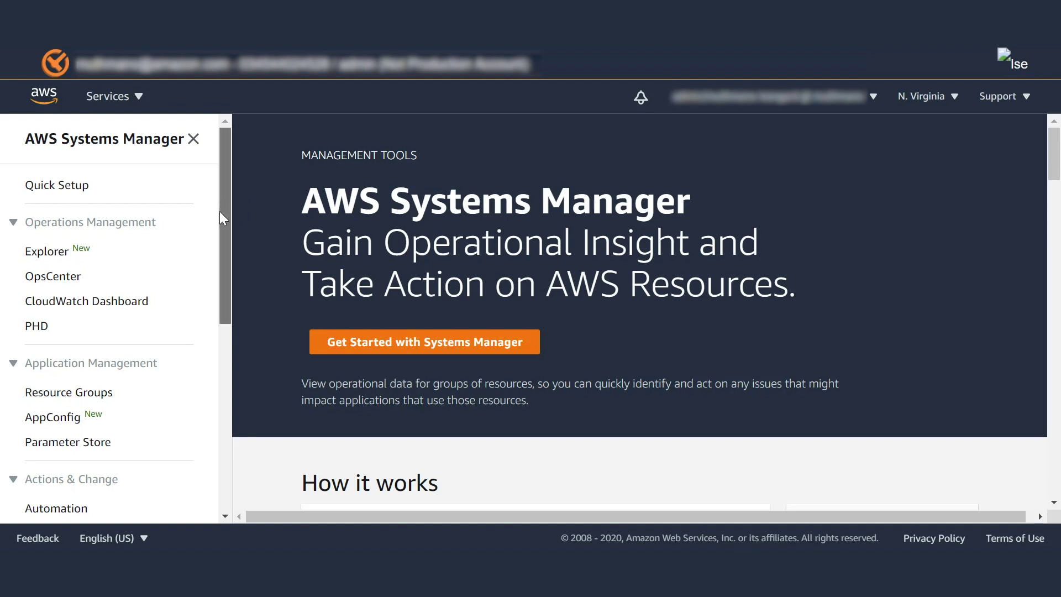
{"action": "left_click_drag", "start_coordinate": [220, 214], "coordinate": [219, 342]}
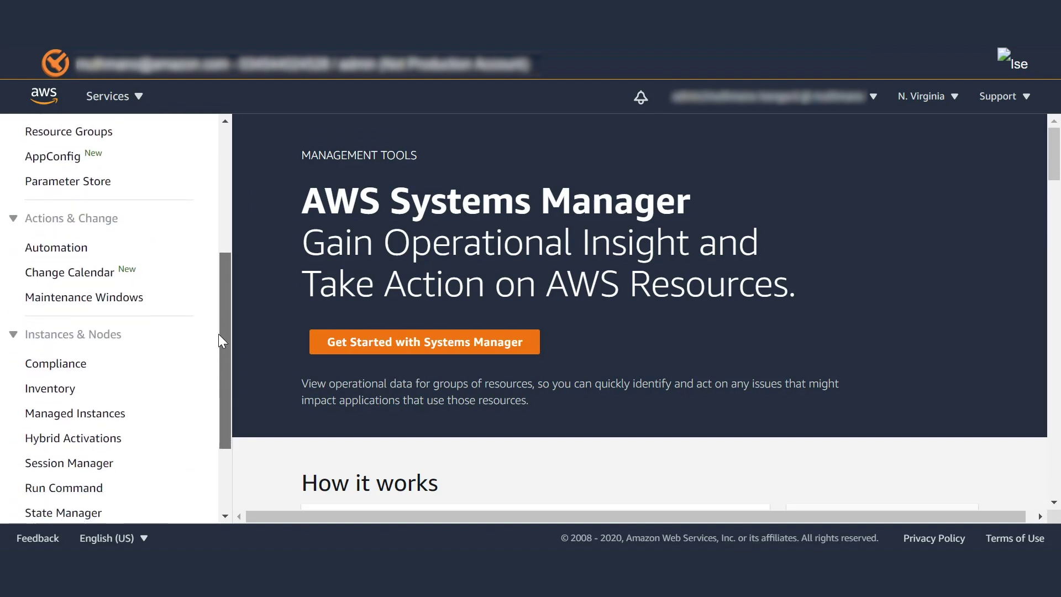
Step: View the Systems Manager managed instances and select the SAP HANA Master row
{"action": "left_click", "coordinate": [103, 411]}
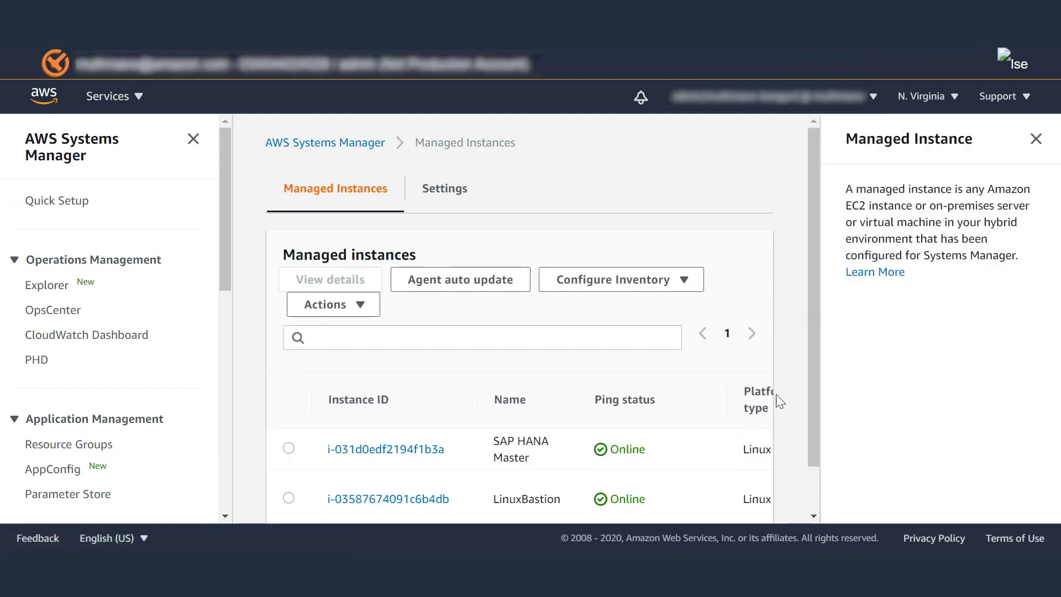
{"action": "scroll", "coordinate": [817, 344], "scroll_direction": "down", "scroll_amount": 2}
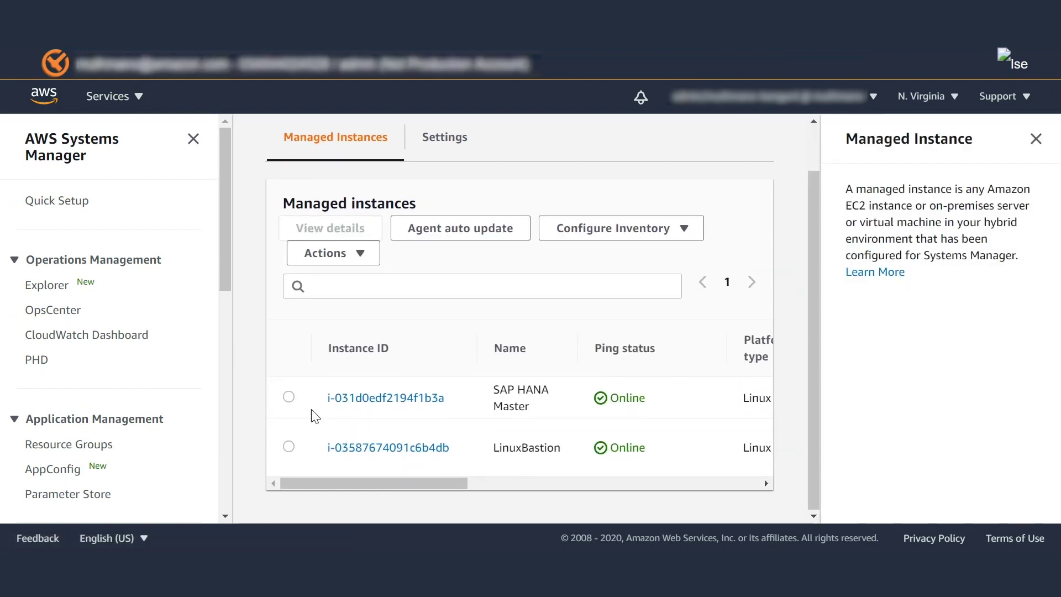
{"action": "left_click", "coordinate": [289, 396]}
{"action": "left_click_drag", "start_coordinate": [425, 482], "coordinate": [606, 496]}
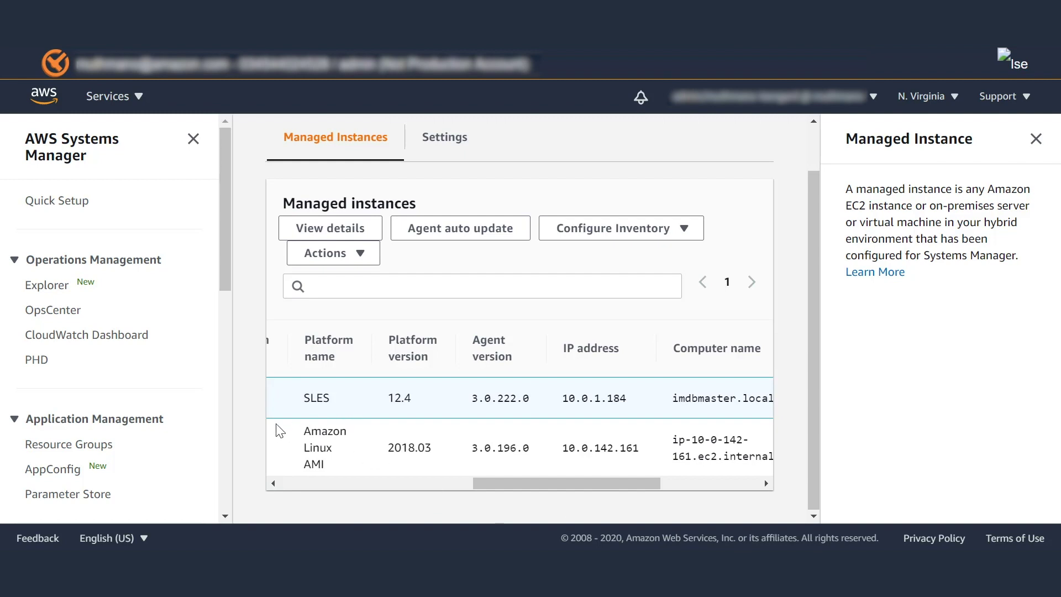
{"action": "left_click_drag", "start_coordinate": [222, 258], "coordinate": [229, 464]}
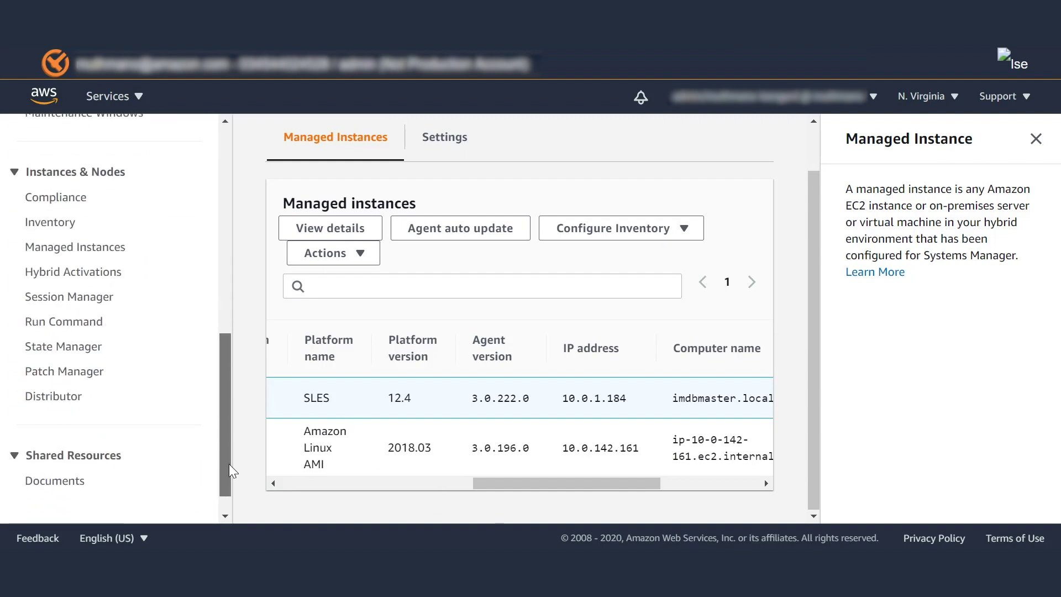
{"action": "left_click", "coordinate": [83, 323]}
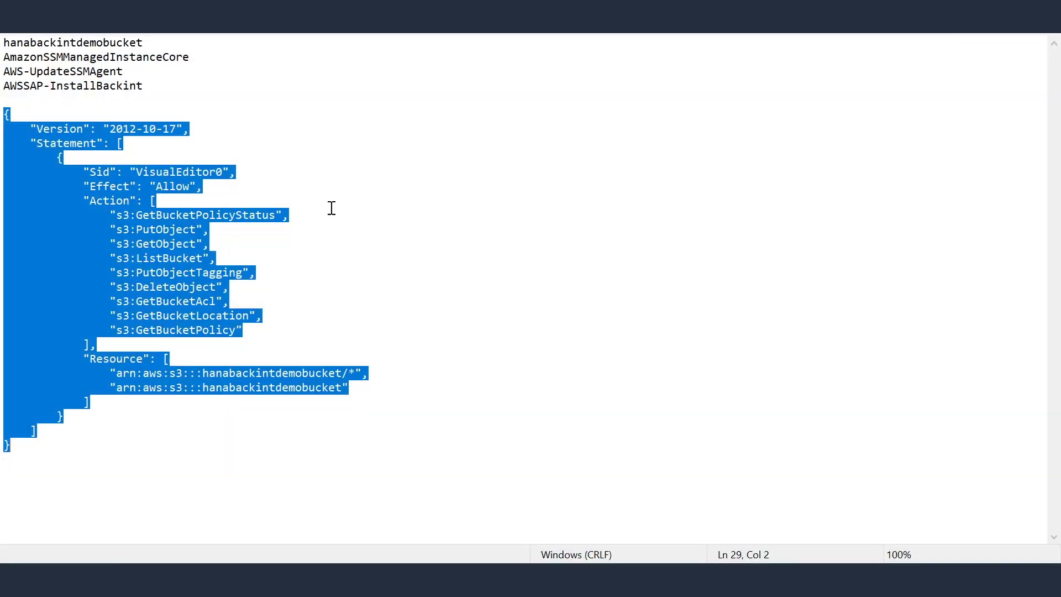
Step: Start a new command using the AWS-UpdateSSMAgent document name copied from the notes
{"action": "left_click", "coordinate": [337, 189]}
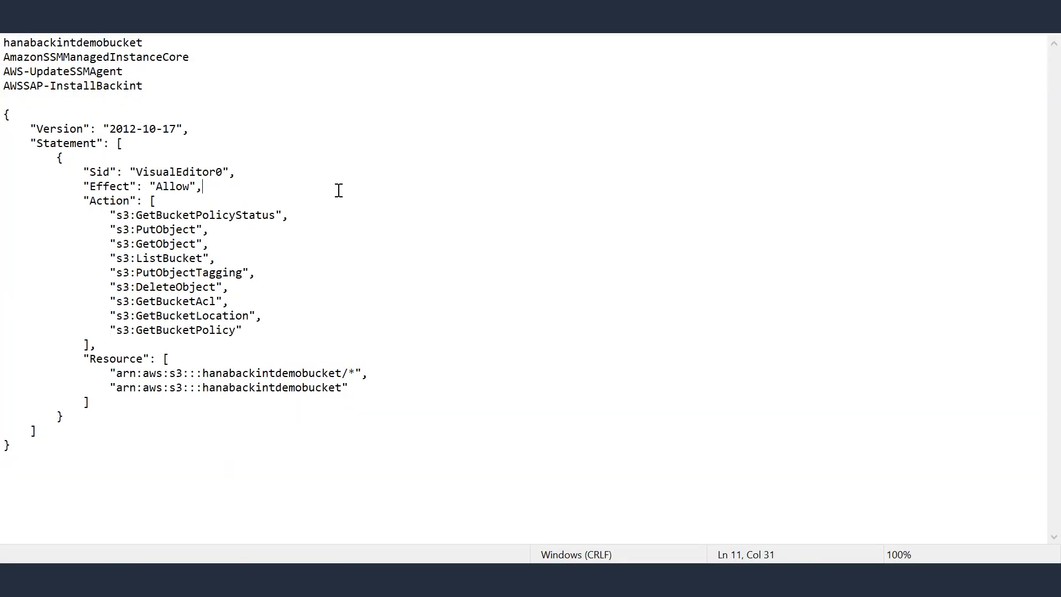
{"action": "left_click_drag", "start_coordinate": [138, 73], "coordinate": [3, 71]}
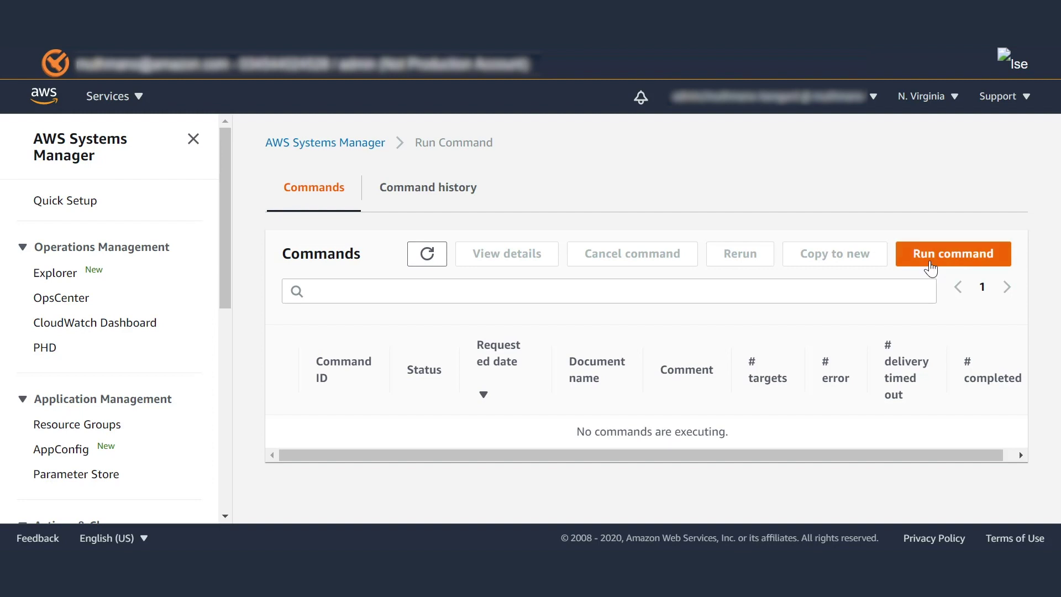
{"action": "left_click", "coordinate": [931, 258]}
{"action": "left_click", "coordinate": [491, 341]}
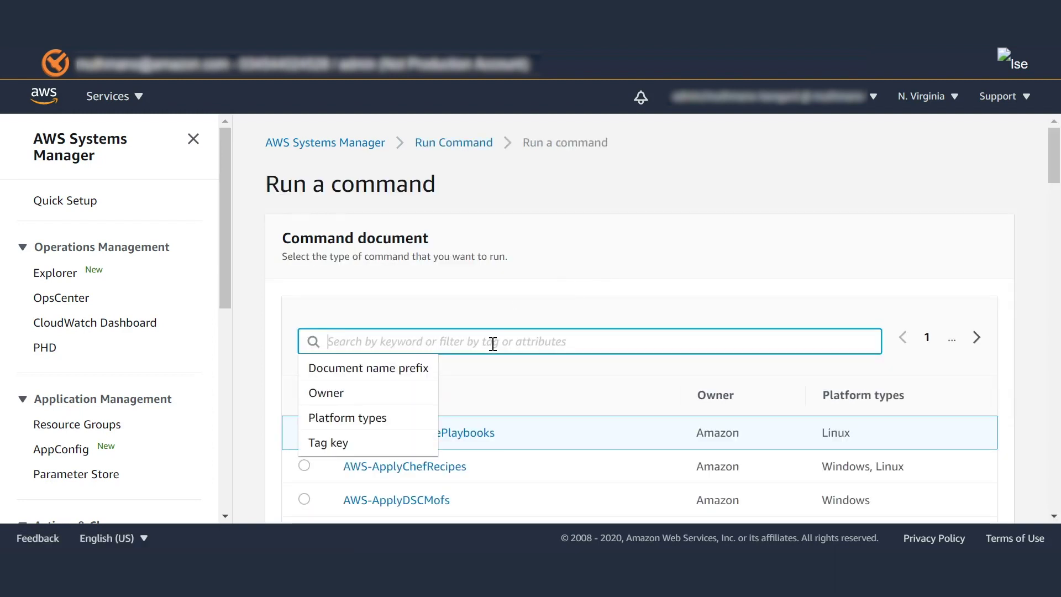
{"action": "key", "text": "ctrl+v"}
{"action": "key", "text": "Return"}
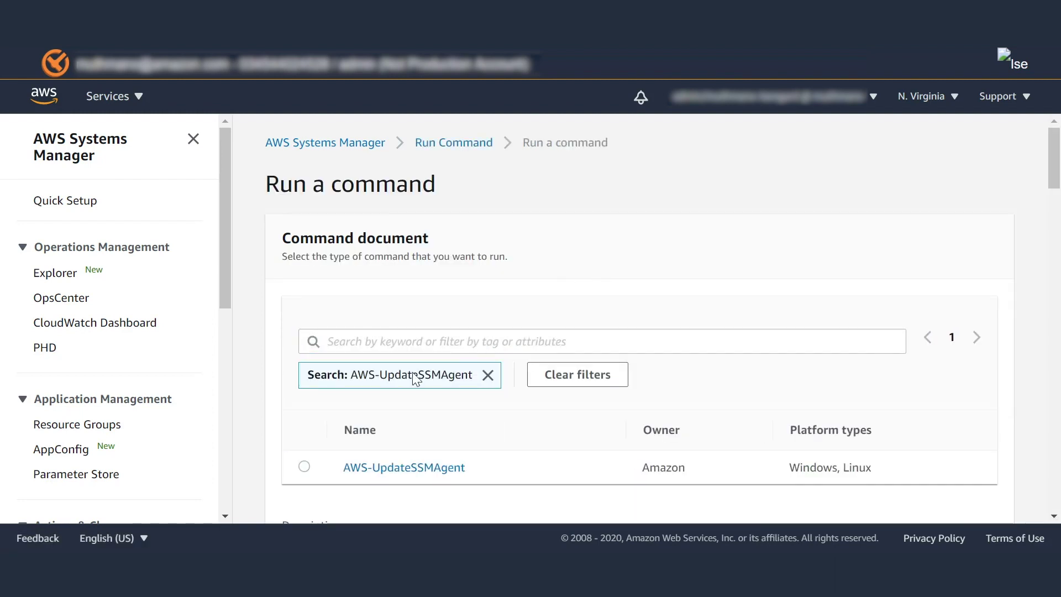
{"action": "left_click", "coordinate": [305, 467]}
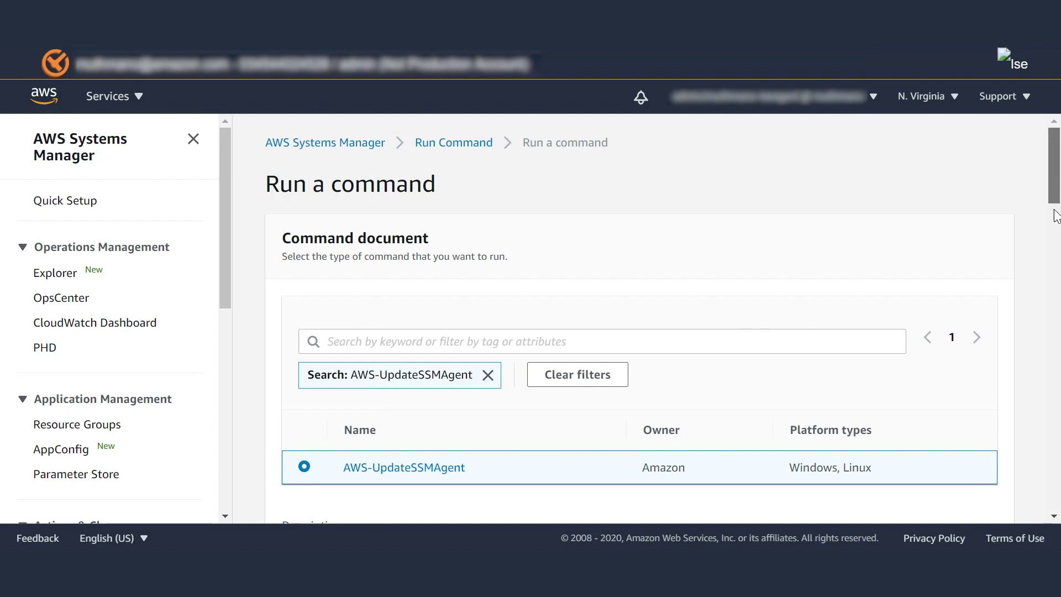
{"action": "left_click_drag", "start_coordinate": [1056, 202], "coordinate": [1058, 339]}
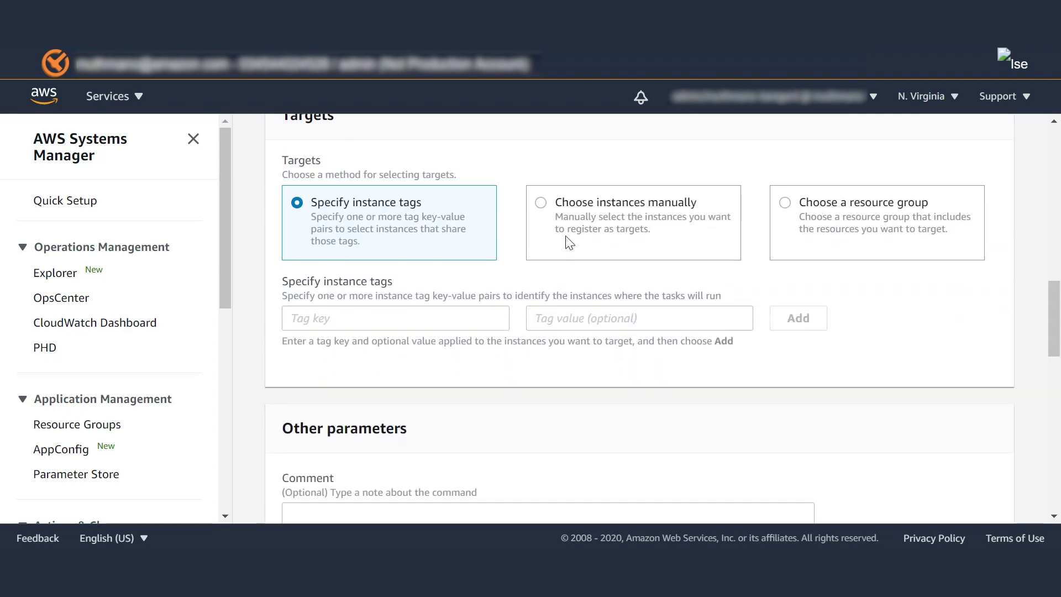
Step: Manually target the SAP HANA Master instance and run the command
{"action": "left_click", "coordinate": [541, 205]}
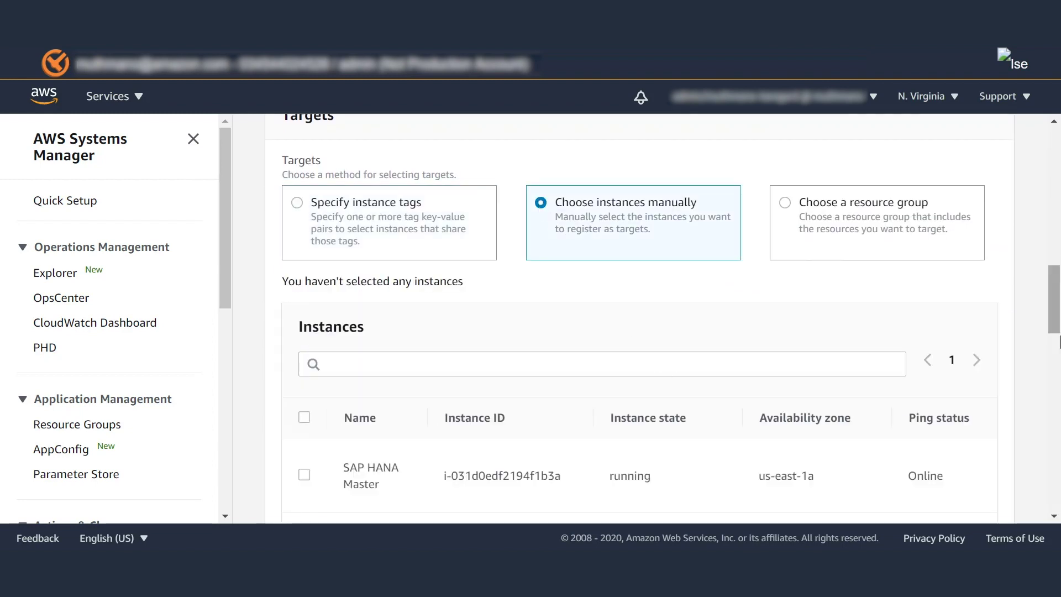
{"action": "left_click_drag", "start_coordinate": [1058, 322], "coordinate": [1058, 374]}
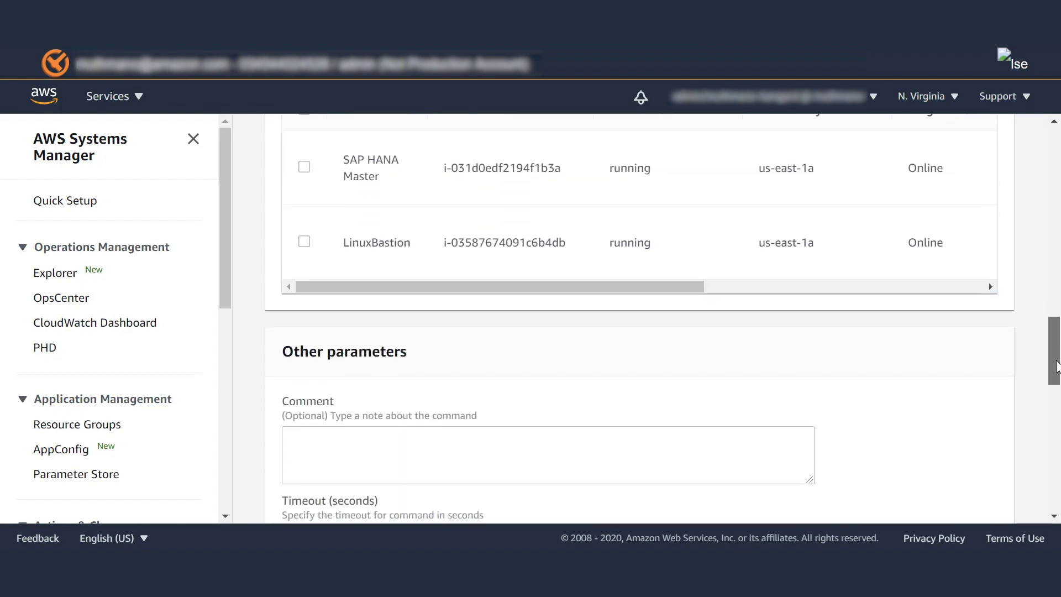
{"action": "left_click", "coordinate": [304, 172]}
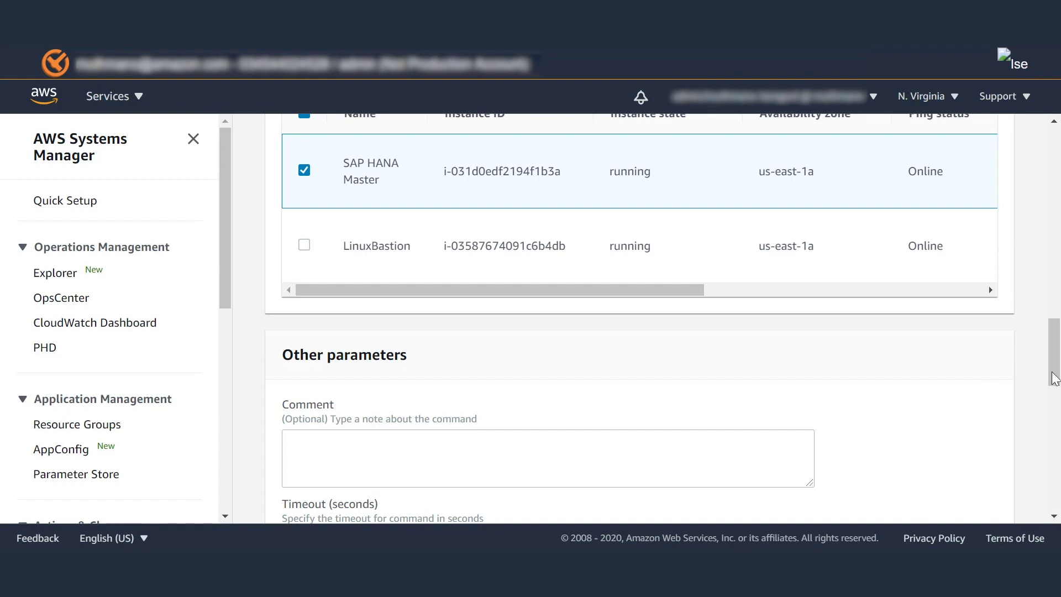
{"action": "left_click_drag", "start_coordinate": [1057, 367], "coordinate": [1057, 489]}
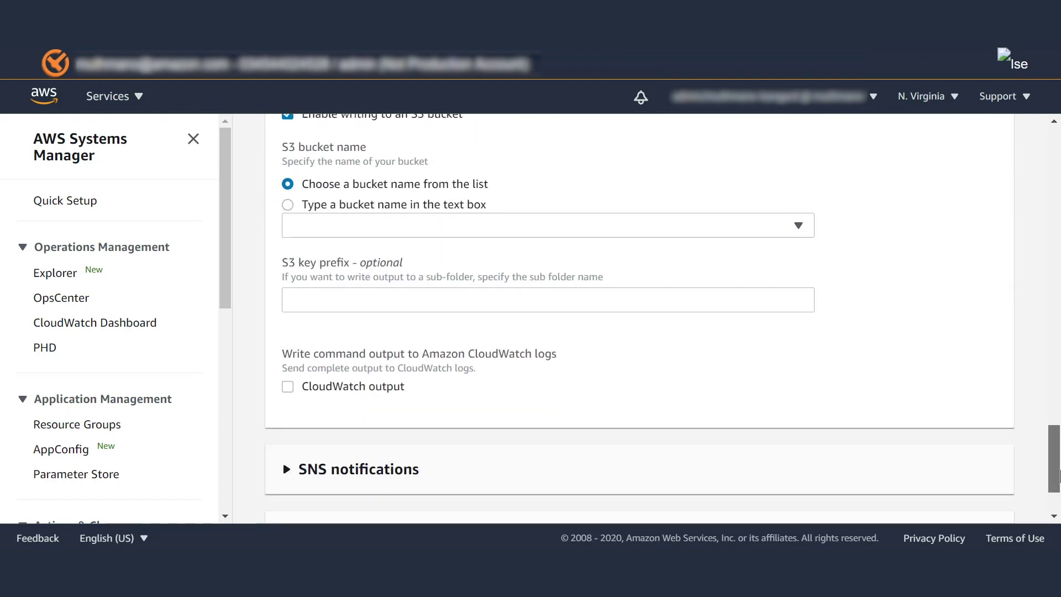
{"action": "left_click", "coordinate": [986, 487]}
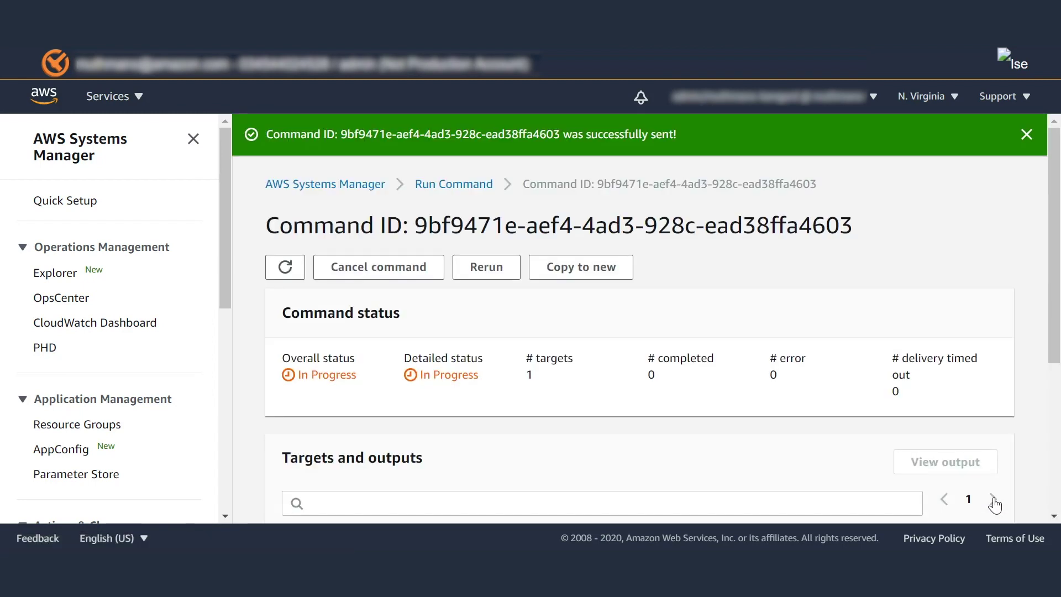
Step: Refresh until the update shows Success, then select AWSSAP-InstallBackint in the notes
{"action": "left_click", "coordinate": [286, 268]}
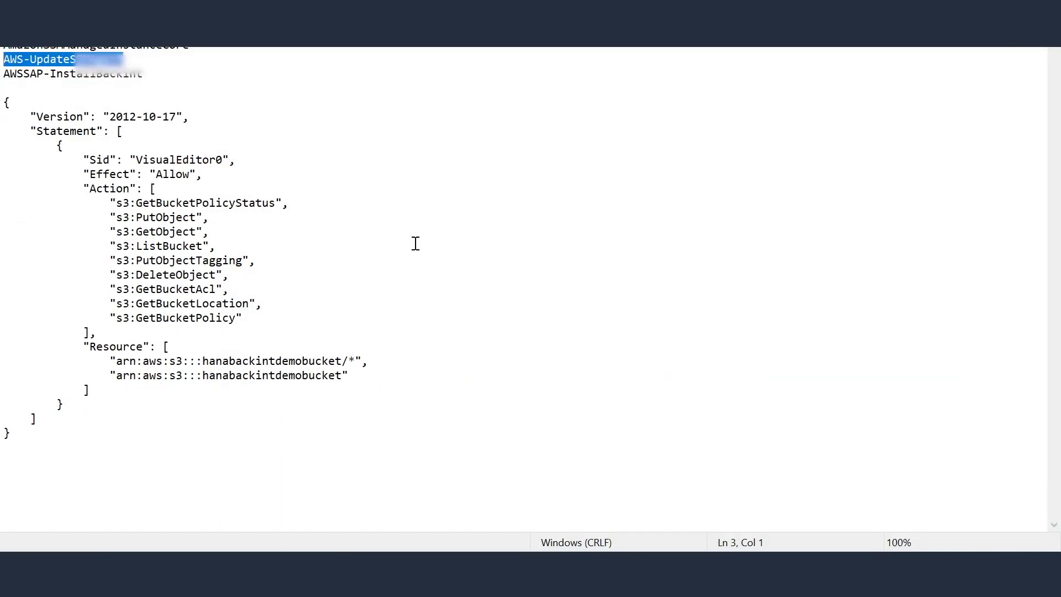
{"action": "left_click", "coordinate": [415, 190]}
{"action": "left_click", "coordinate": [172, 73]}
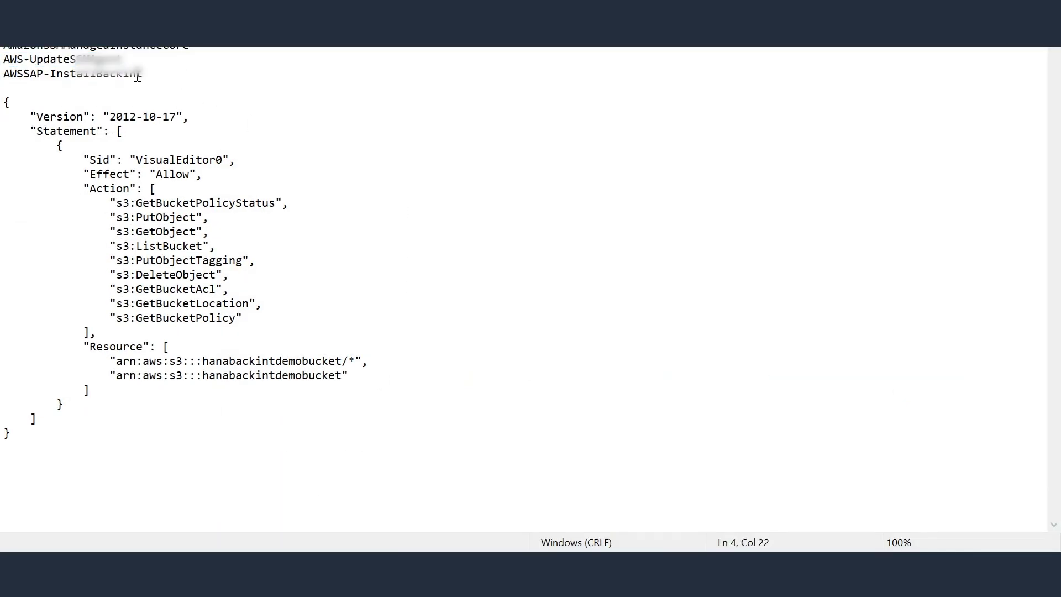
{"action": "left_click_drag", "start_coordinate": [139, 76], "coordinate": [2, 74]}
{"action": "key", "text": "ctrl+c"}
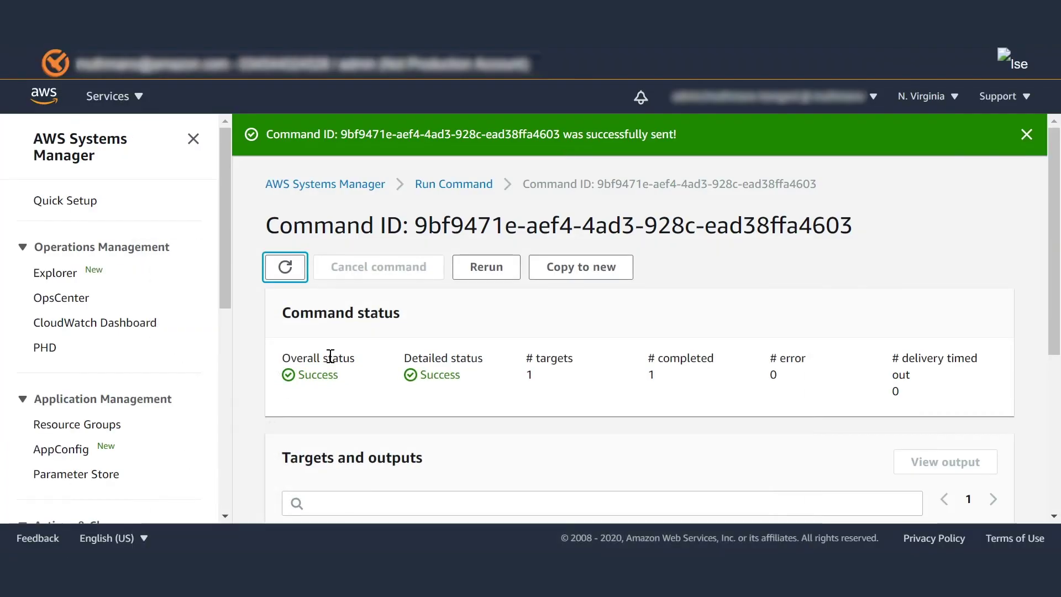
{"action": "scroll", "coordinate": [230, 333], "scroll_direction": "down", "scroll_amount": 5}
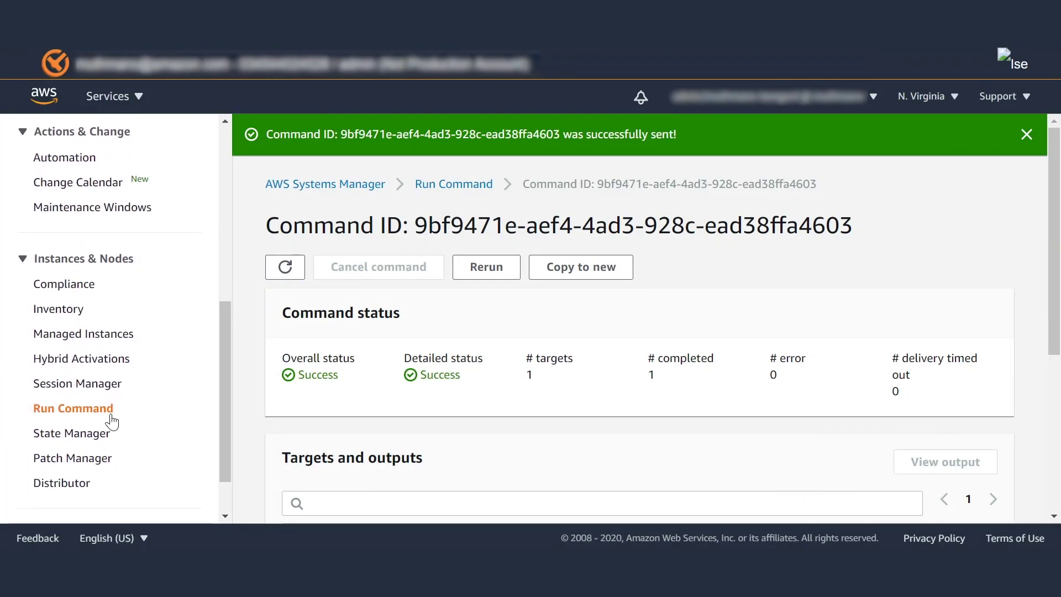
Step: Start another command and choose the AWSSAP-InstallBackint document by searching for it
{"action": "left_click", "coordinate": [110, 420]}
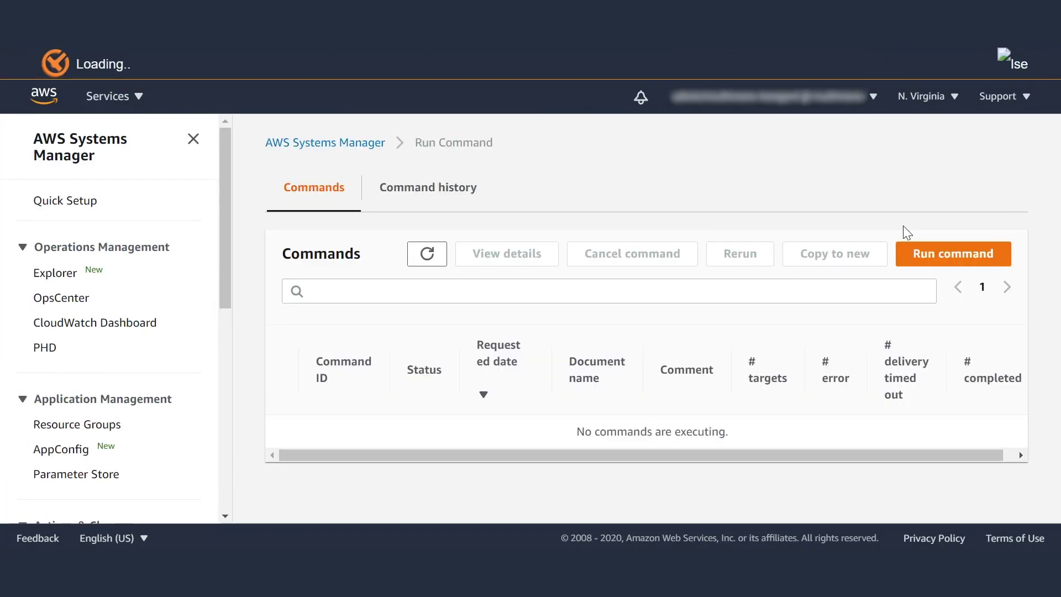
{"action": "left_click", "coordinate": [929, 257]}
{"action": "left_click", "coordinate": [467, 340]}
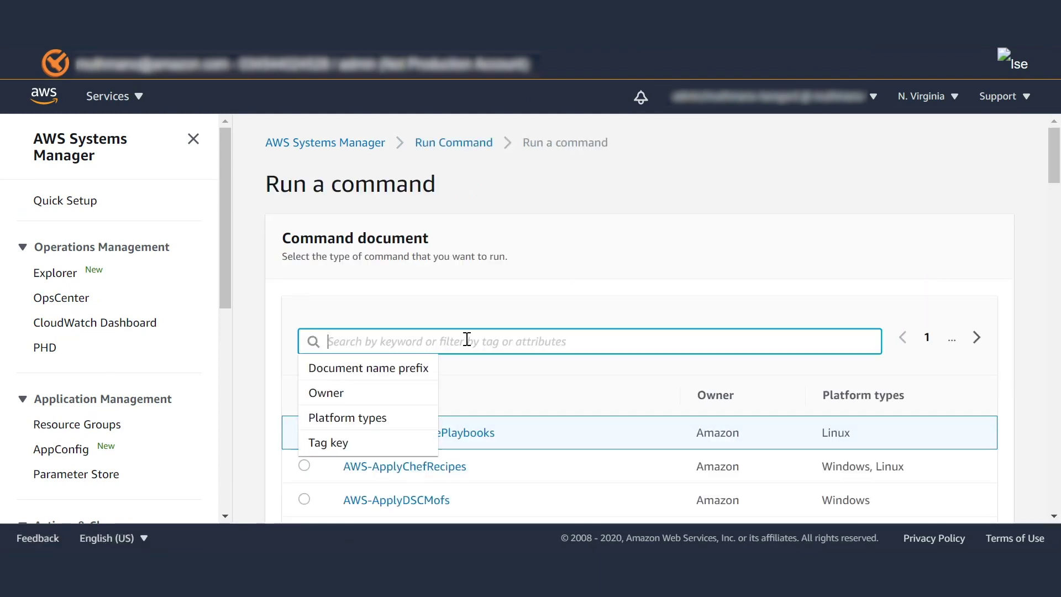
{"action": "key", "text": "ctrl+v"}
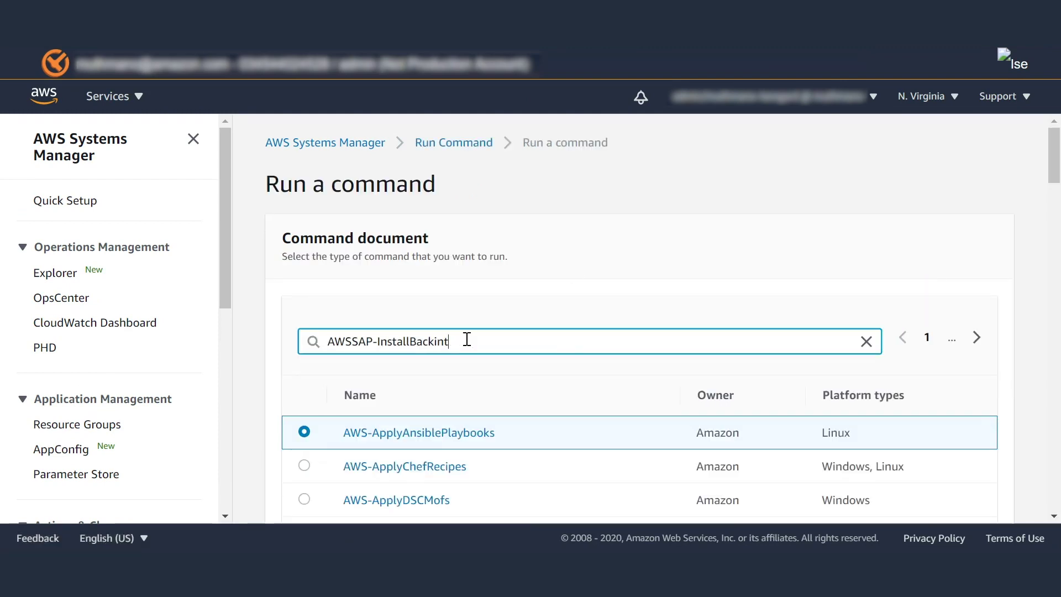
{"action": "key", "text": "Return"}
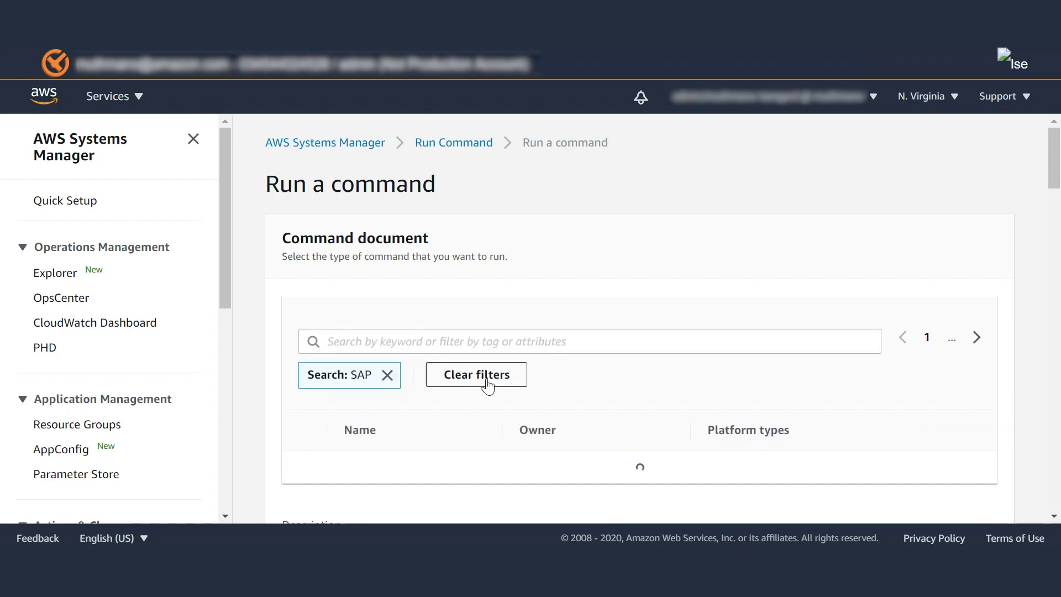
{"action": "left_click_drag", "start_coordinate": [465, 469], "coordinate": [344, 467]}
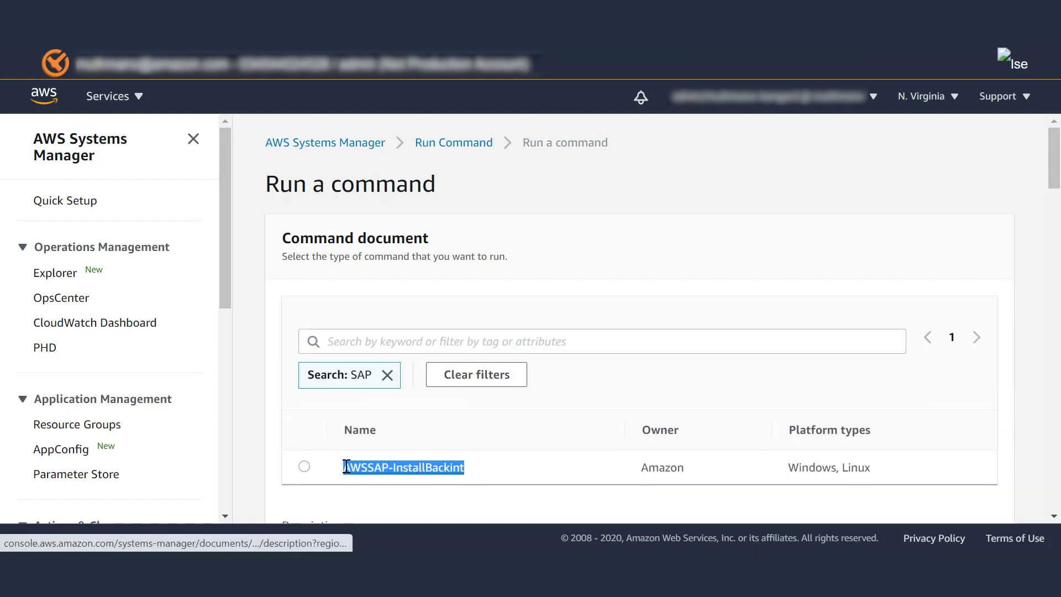
{"action": "left_click", "coordinate": [304, 468]}
{"action": "left_click_drag", "start_coordinate": [1055, 170], "coordinate": [1058, 248]}
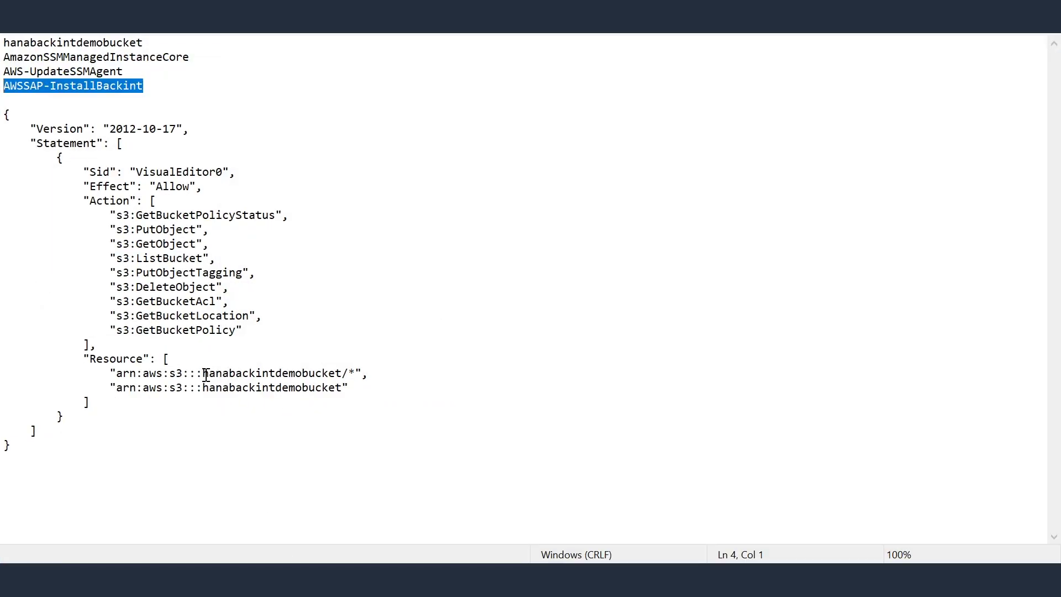
Step: Copy hanabackintdemobucket from the notes into the Bucket Name parameter
{"action": "left_click", "coordinate": [204, 373]}
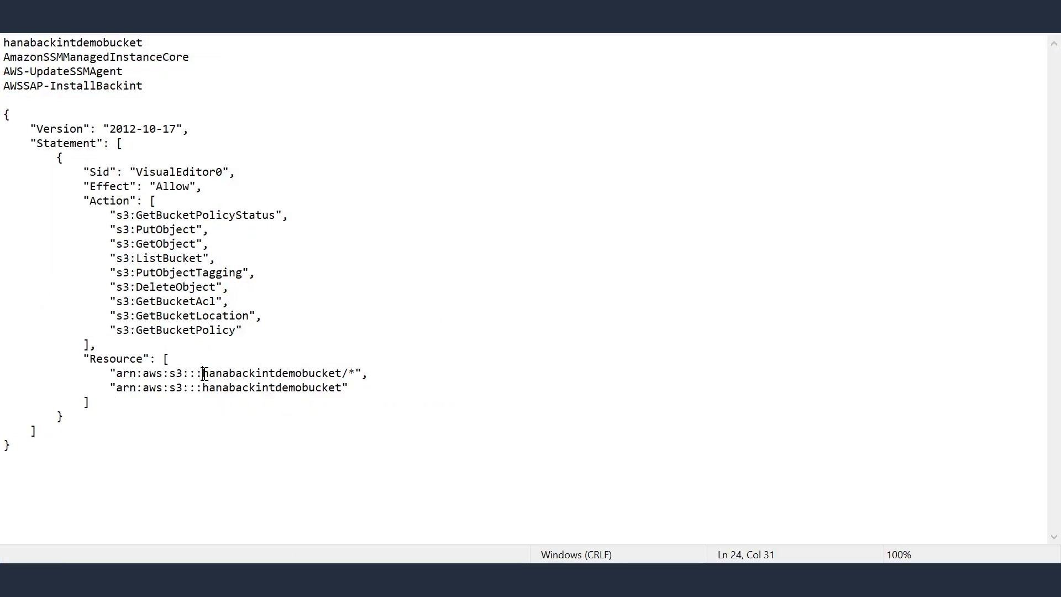
{"action": "left_click_drag", "start_coordinate": [203, 373], "coordinate": [344, 374]}
{"action": "key", "text": "ctrl+c"}
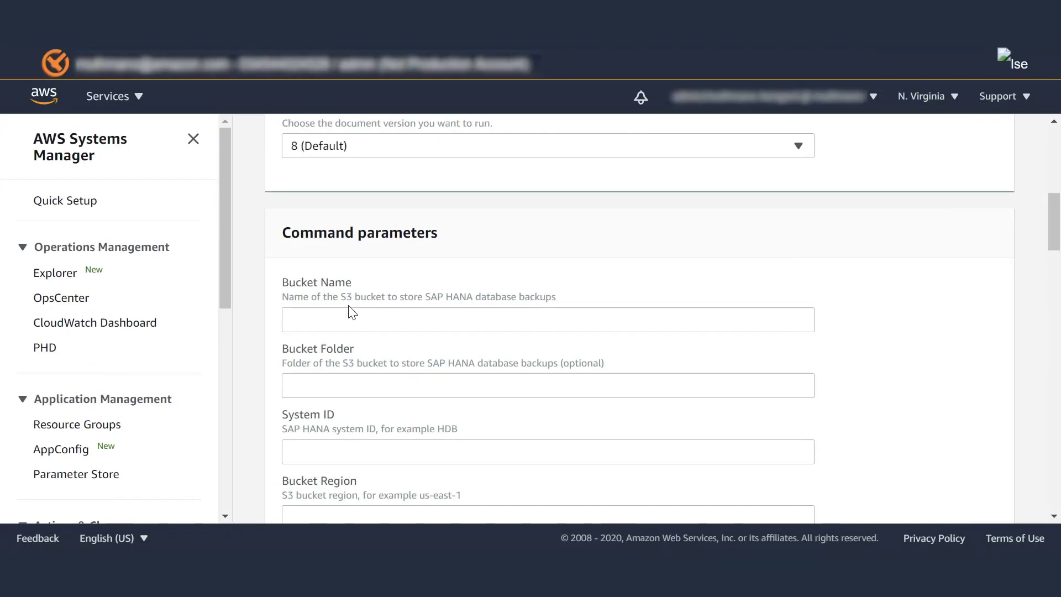
{"action": "left_click", "coordinate": [345, 319]}
{"action": "key", "text": "ctrl+v"}
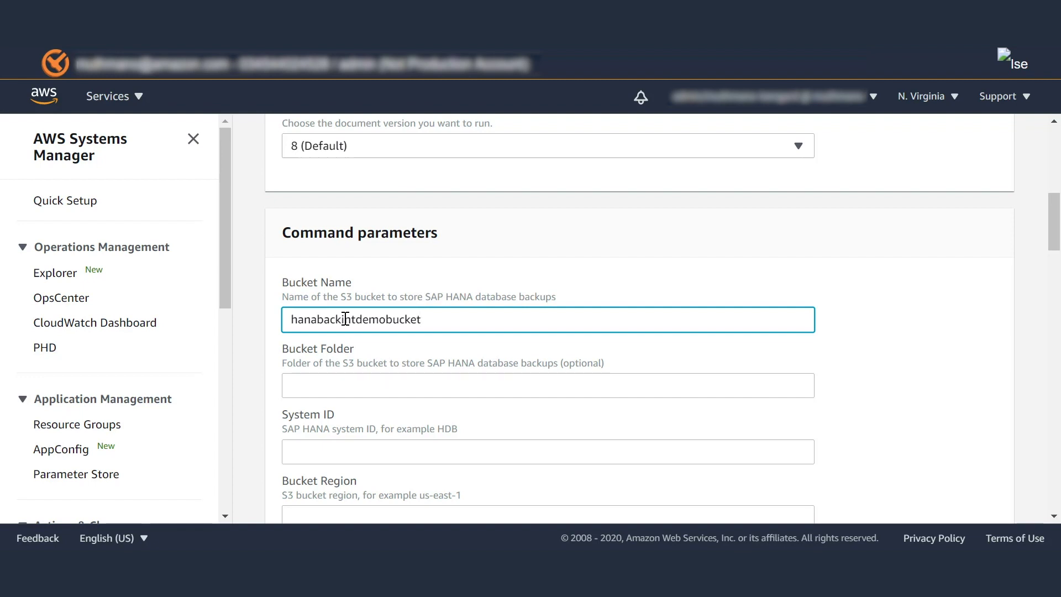
Step: Set System ID to HDB and Bucket Region to us-east-1
{"action": "left_click", "coordinate": [336, 387]}
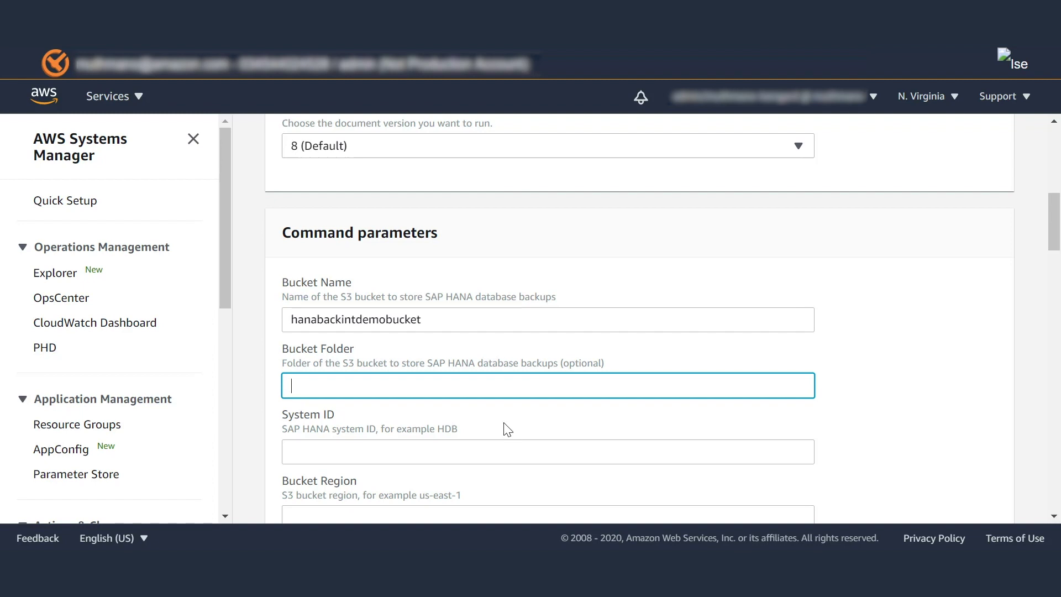
{"action": "left_click", "coordinate": [477, 451]}
{"action": "type", "text": "H"}
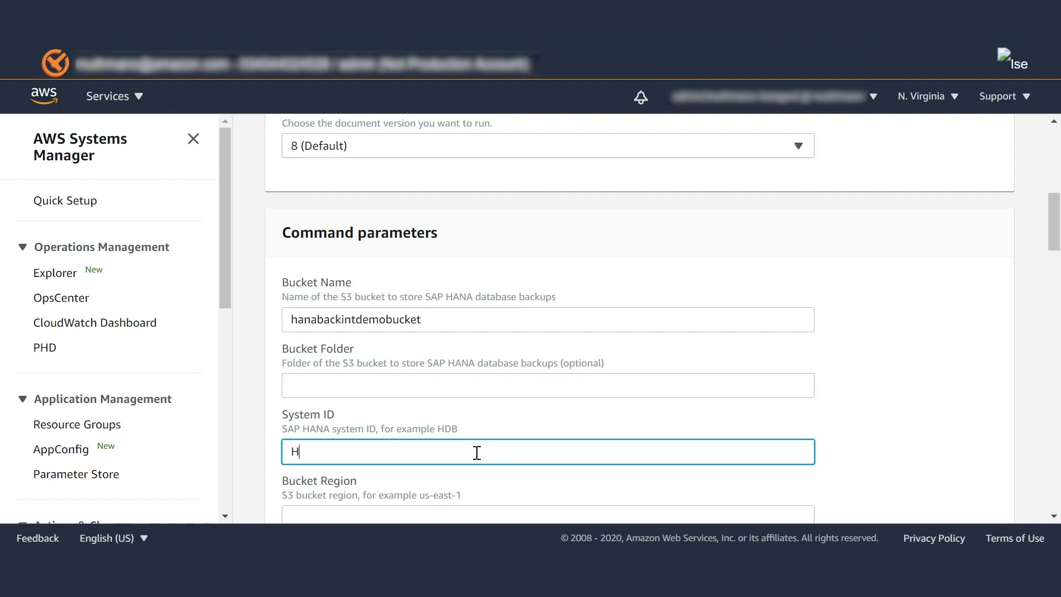
{"action": "type", "text": "DB"}
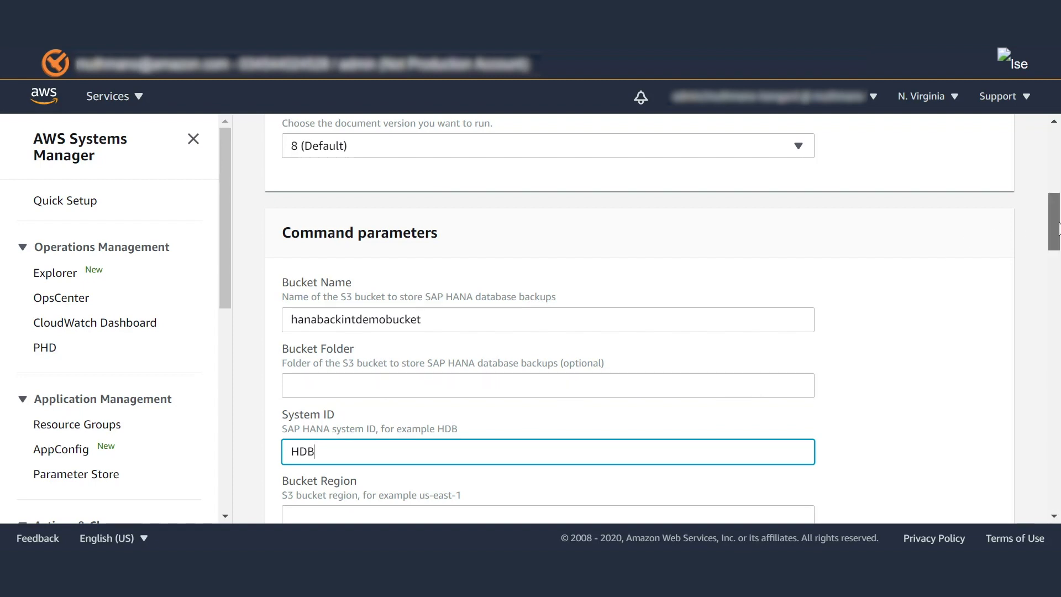
{"action": "scroll", "coordinate": [1059, 228], "scroll_direction": "down", "scroll_amount": 2}
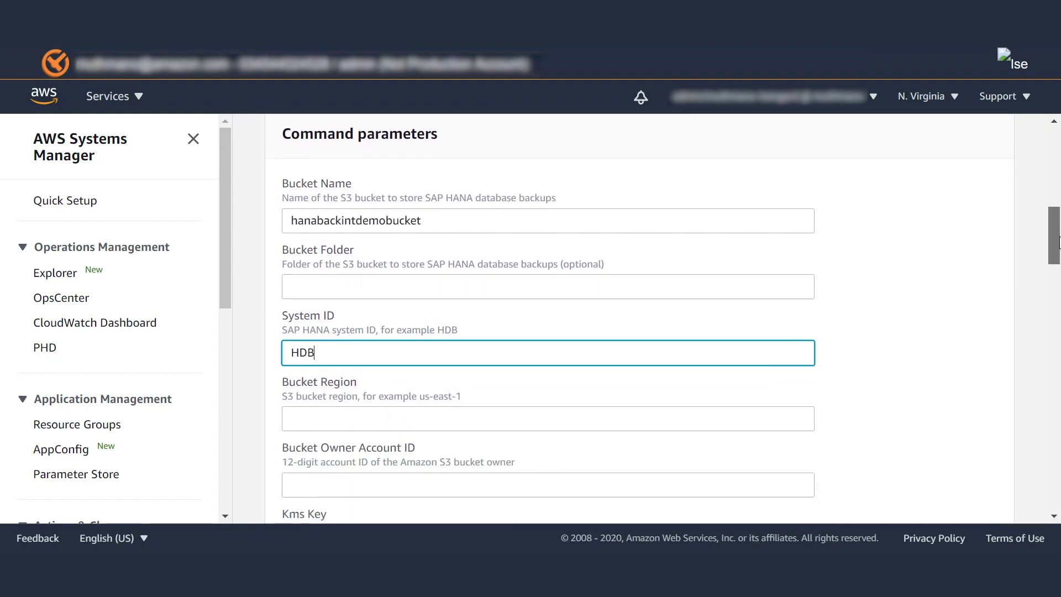
{"action": "left_click", "coordinate": [400, 422]}
{"action": "type", "text": "us-east-1"}
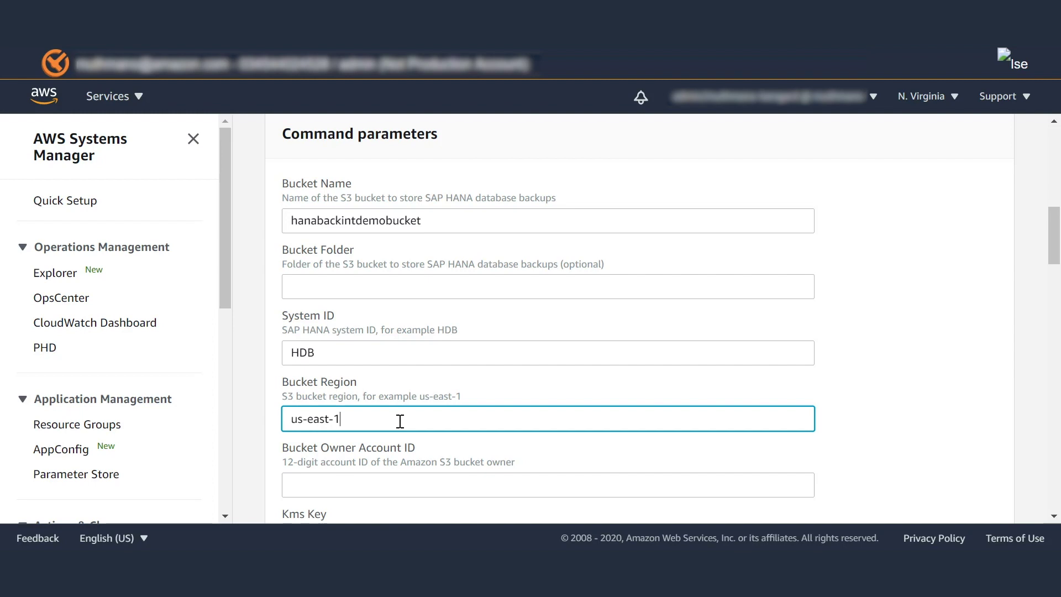
{"action": "left_click", "coordinate": [339, 484]}
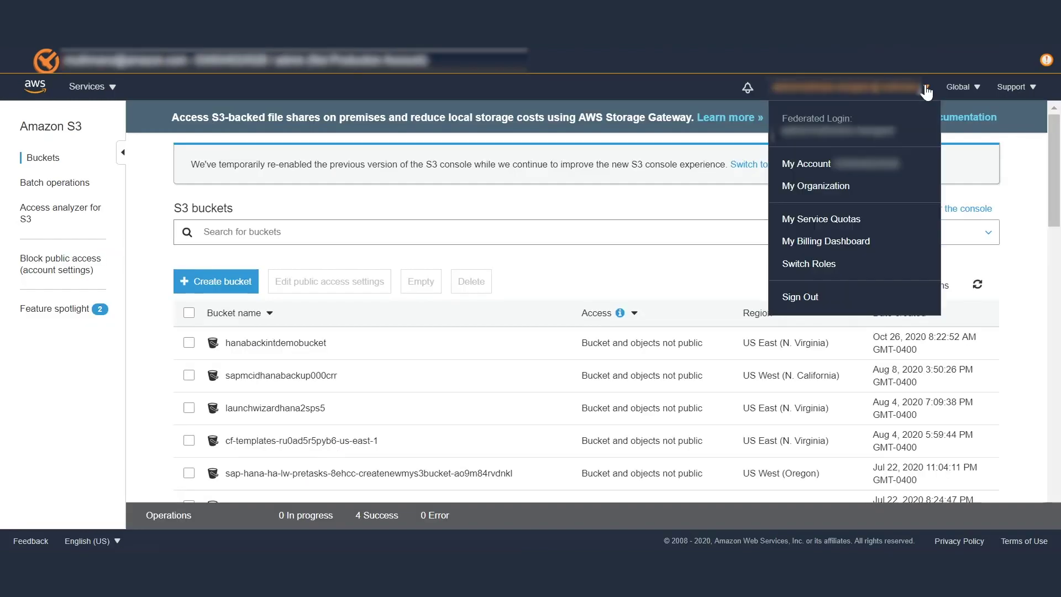
Step: Paste the account's own ID into the Bucket Owner Account ID parameter
{"action": "left_click_drag", "start_coordinate": [904, 163], "coordinate": [835, 163]}
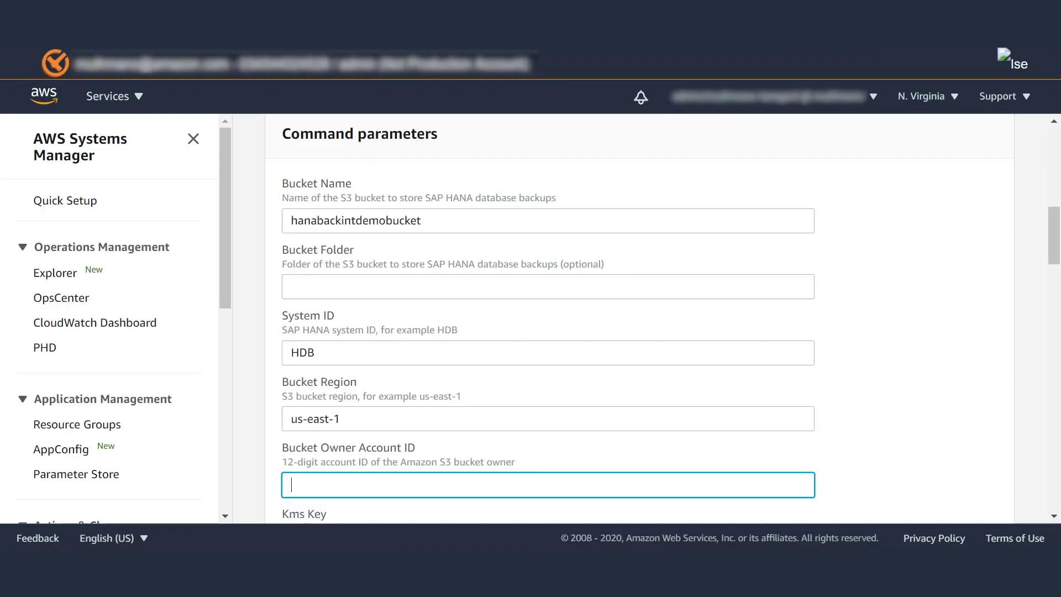
{"action": "key", "text": "ctrl+v"}
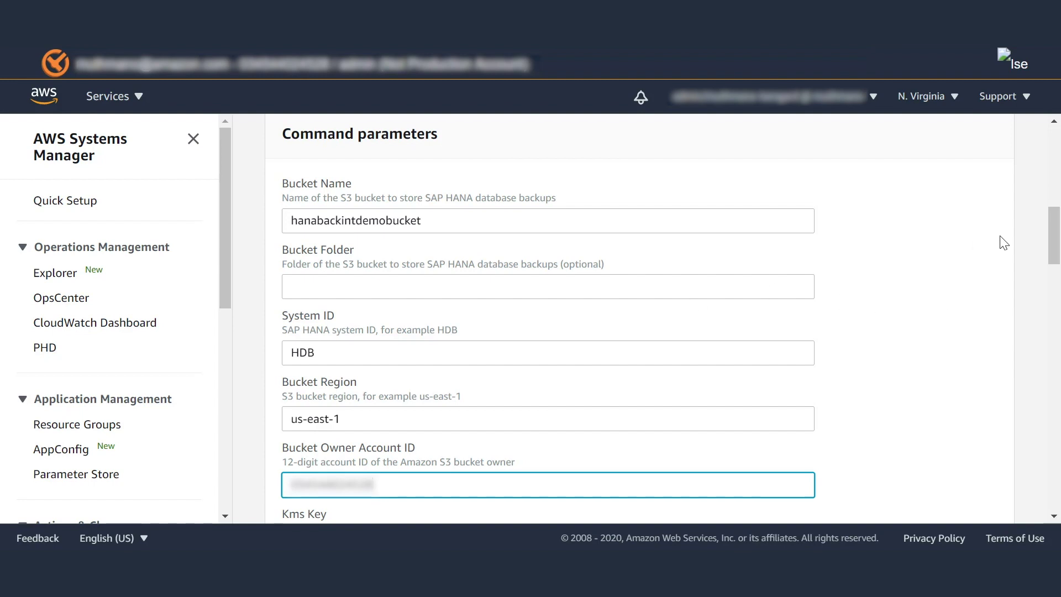
{"action": "left_click_drag", "start_coordinate": [1059, 237], "coordinate": [1058, 265]}
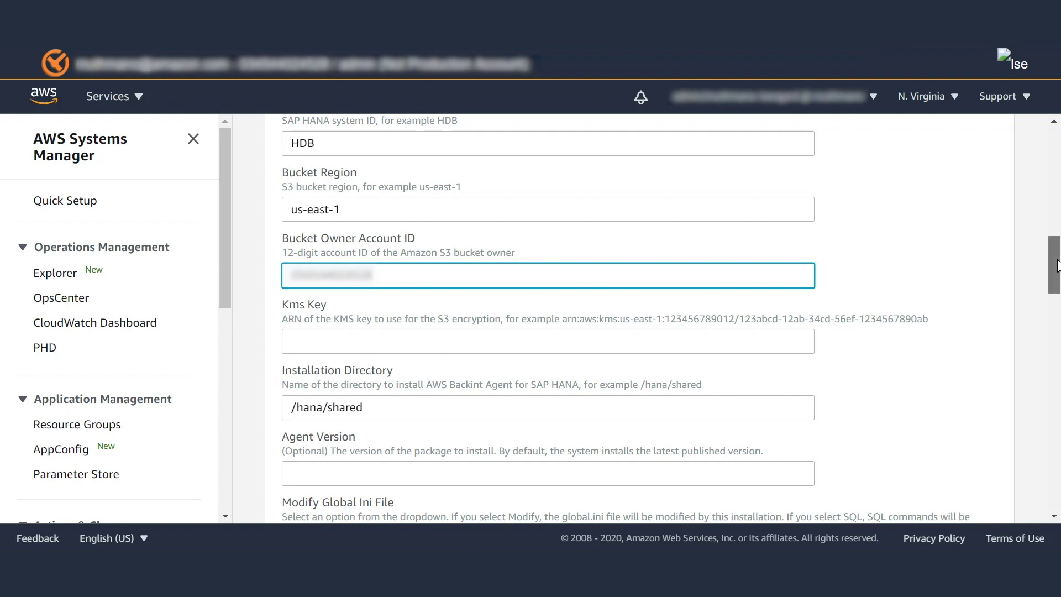
Step: Set Modify Global Ini File to modify and Ensure No Backup In Process to yes
{"action": "key", "text": "Tab"}
{"action": "key", "text": "Tab"}
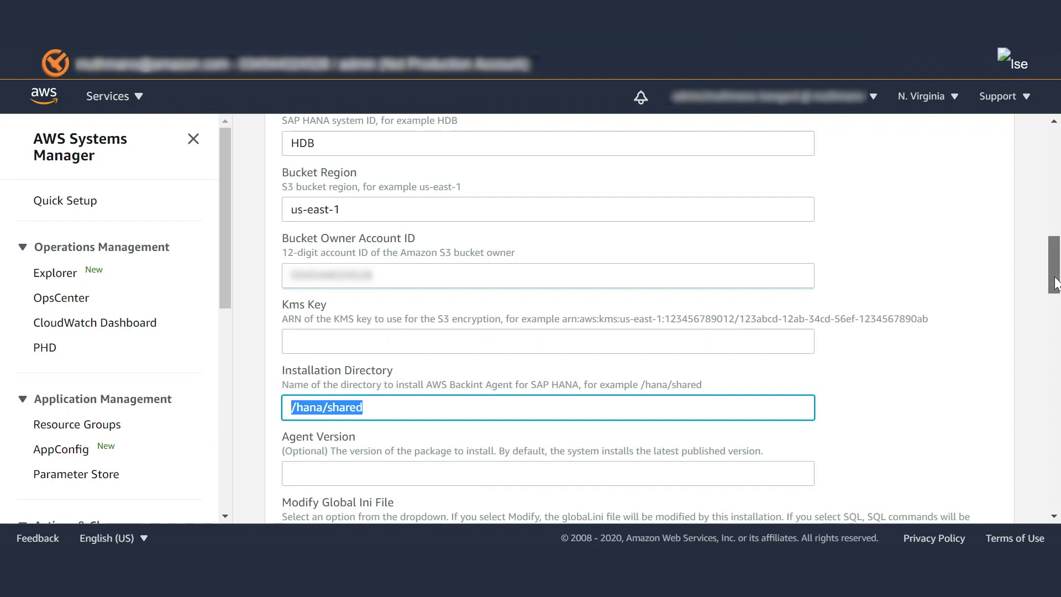
{"action": "left_click_drag", "start_coordinate": [1057, 283], "coordinate": [1056, 304]}
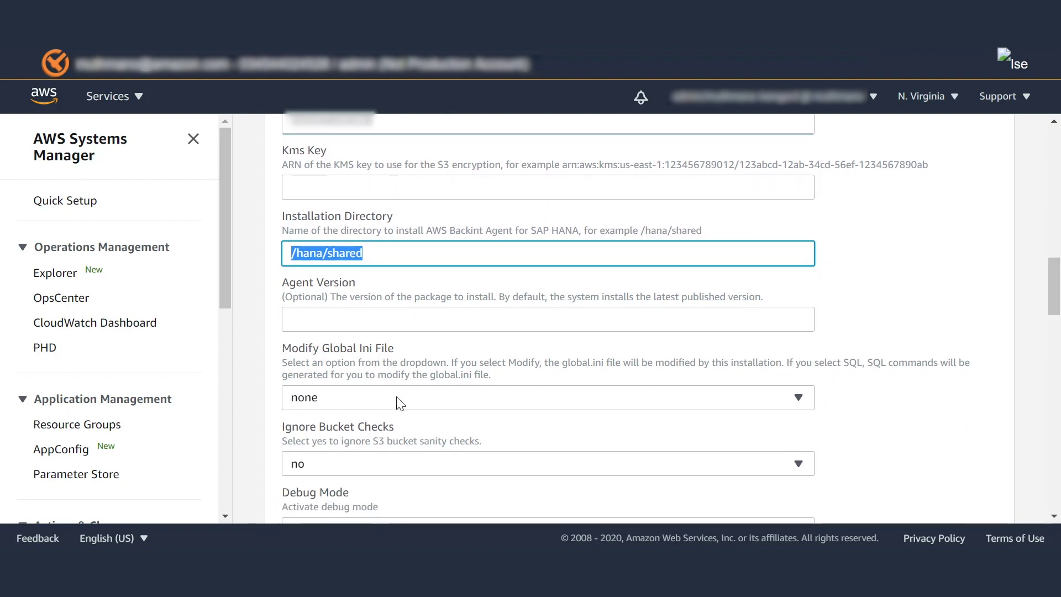
{"action": "left_click", "coordinate": [400, 398]}
{"action": "left_click", "coordinate": [337, 329]}
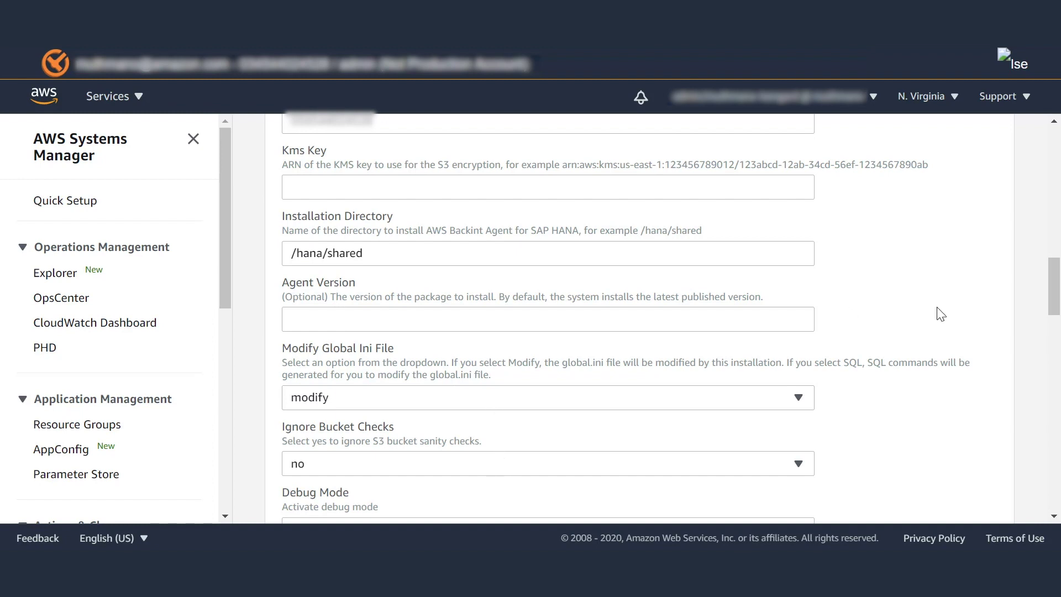
{"action": "left_click_drag", "start_coordinate": [1059, 288], "coordinate": [1053, 317]}
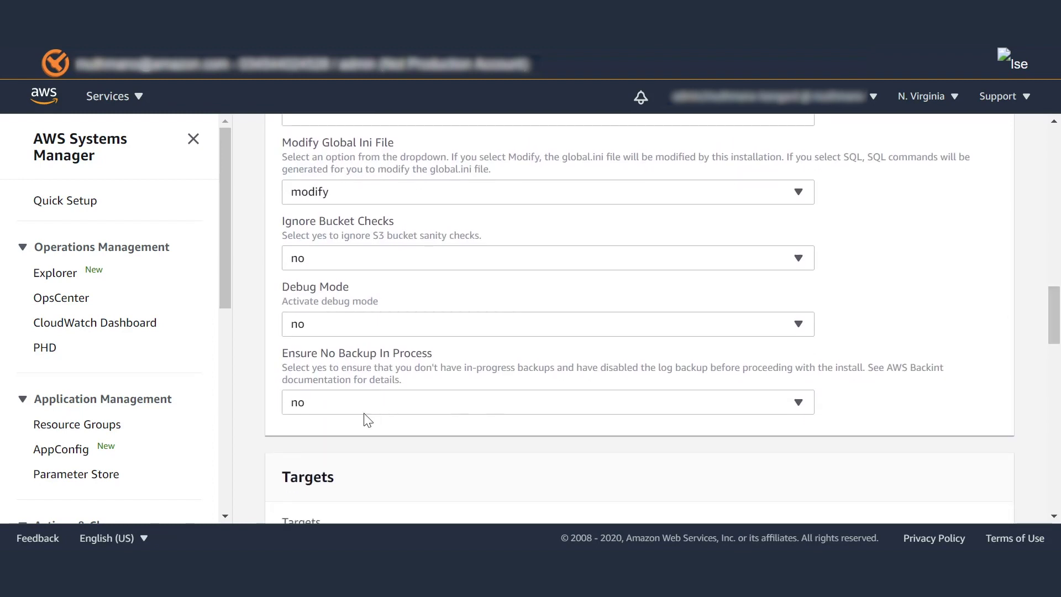
{"action": "left_click", "coordinate": [350, 412]}
{"action": "left_click", "coordinate": [324, 455]}
{"action": "left_click", "coordinate": [308, 409]}
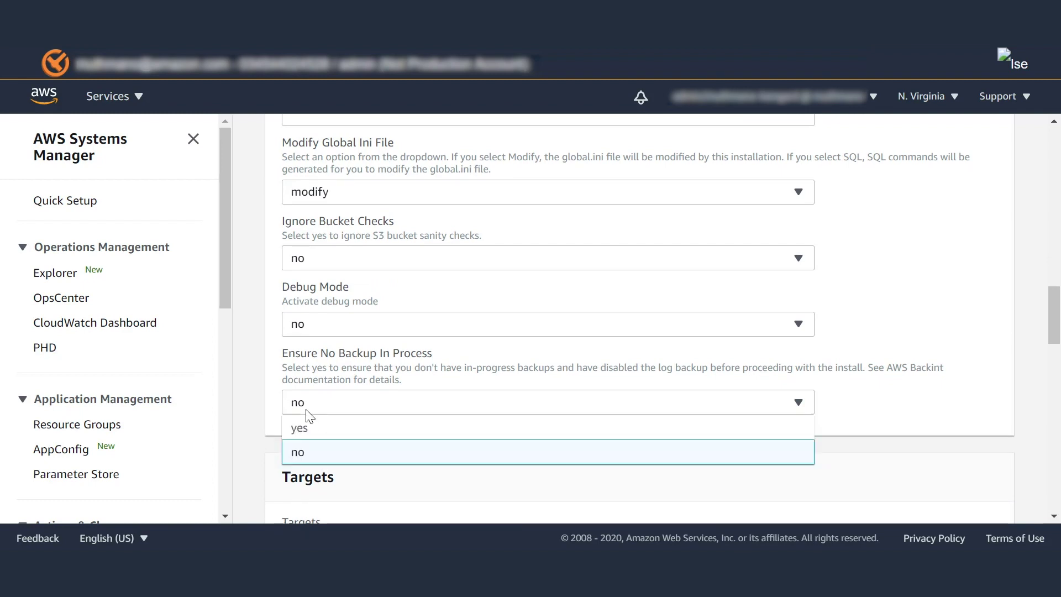
{"action": "left_click", "coordinate": [307, 437]}
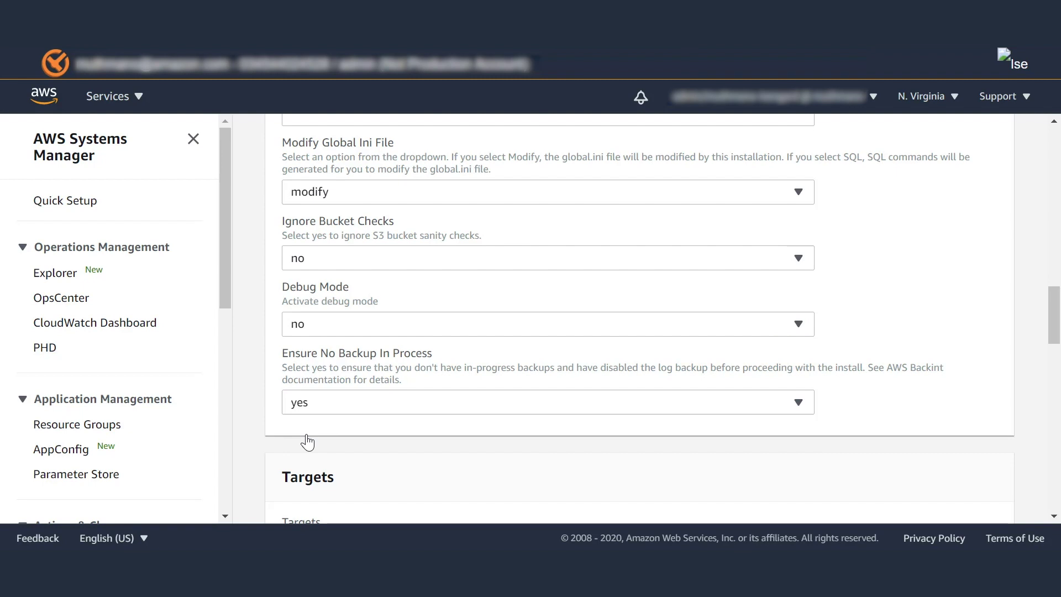
{"action": "left_click_drag", "start_coordinate": [1053, 304], "coordinate": [1053, 350]}
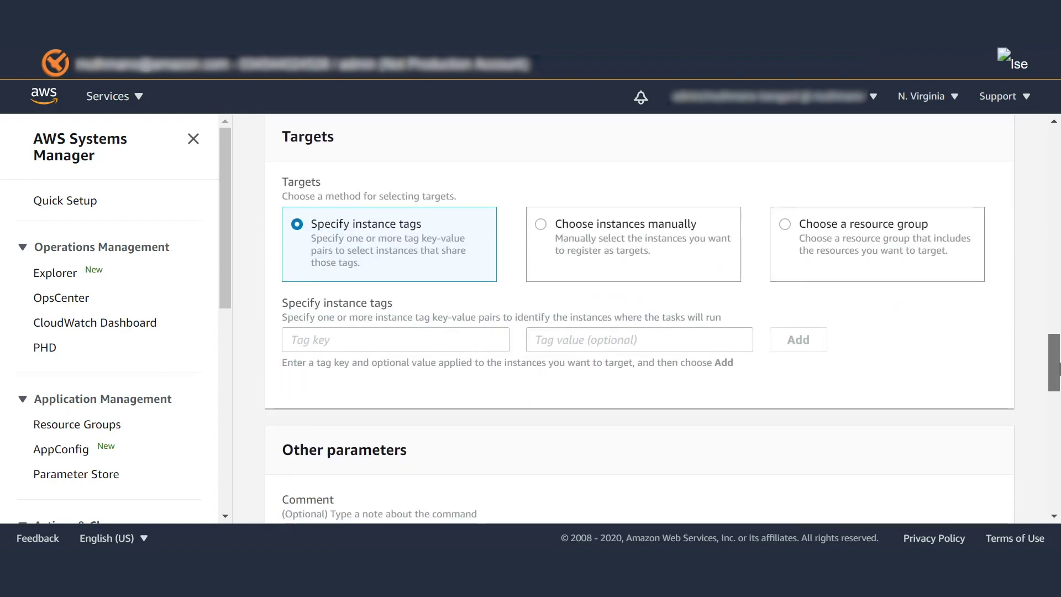
Step: Run AWSSAP-InstallBackint on the manually chosen SAP HANA Master instance, with S3 output writing disabled
{"action": "left_click", "coordinate": [541, 227]}
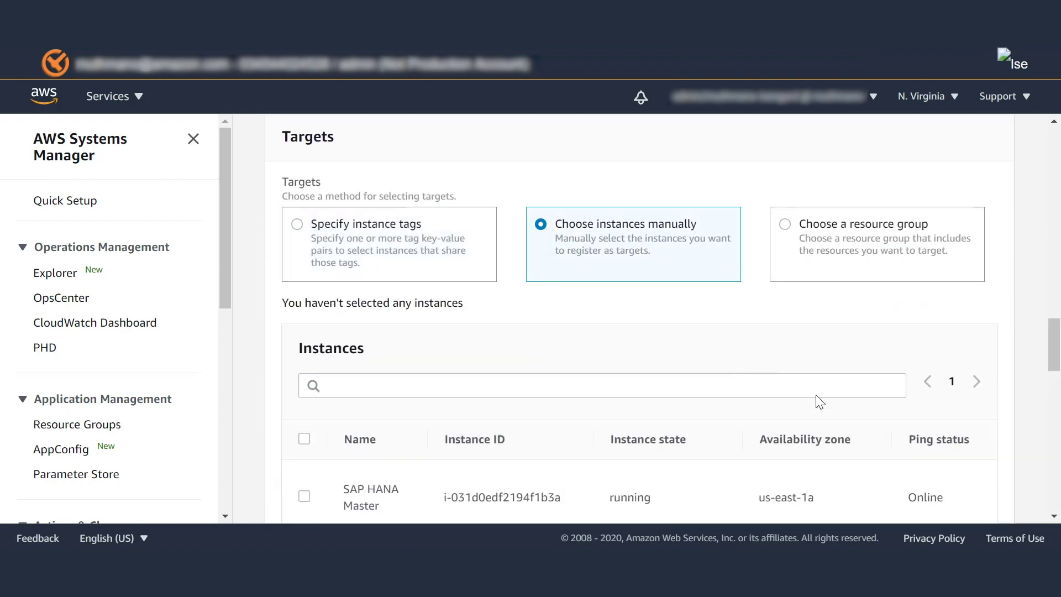
{"action": "scroll", "coordinate": [665, 254], "scroll_direction": "down", "scroll_amount": 3}
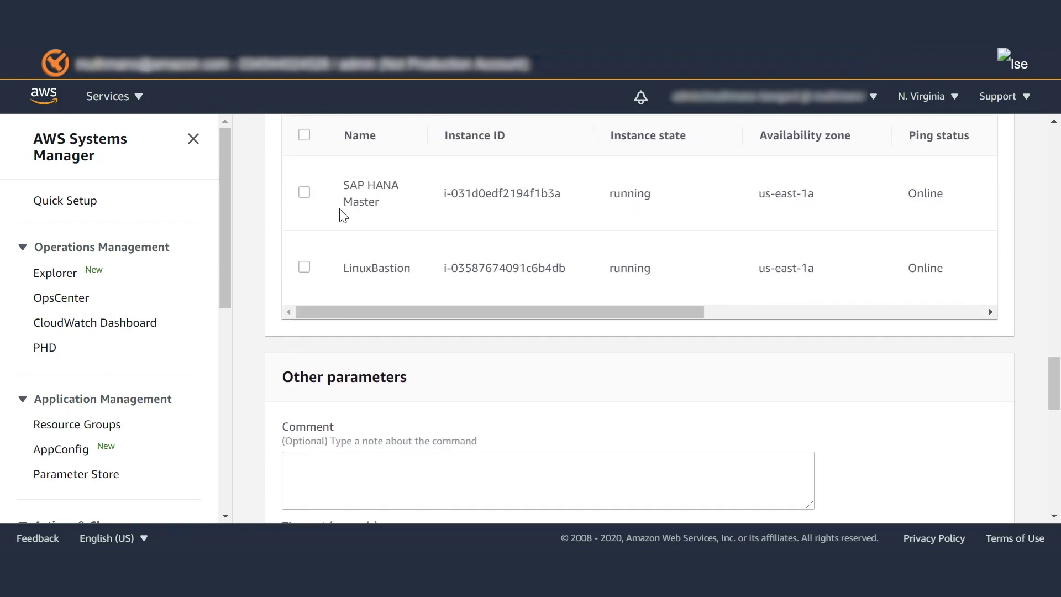
{"action": "left_click", "coordinate": [304, 193]}
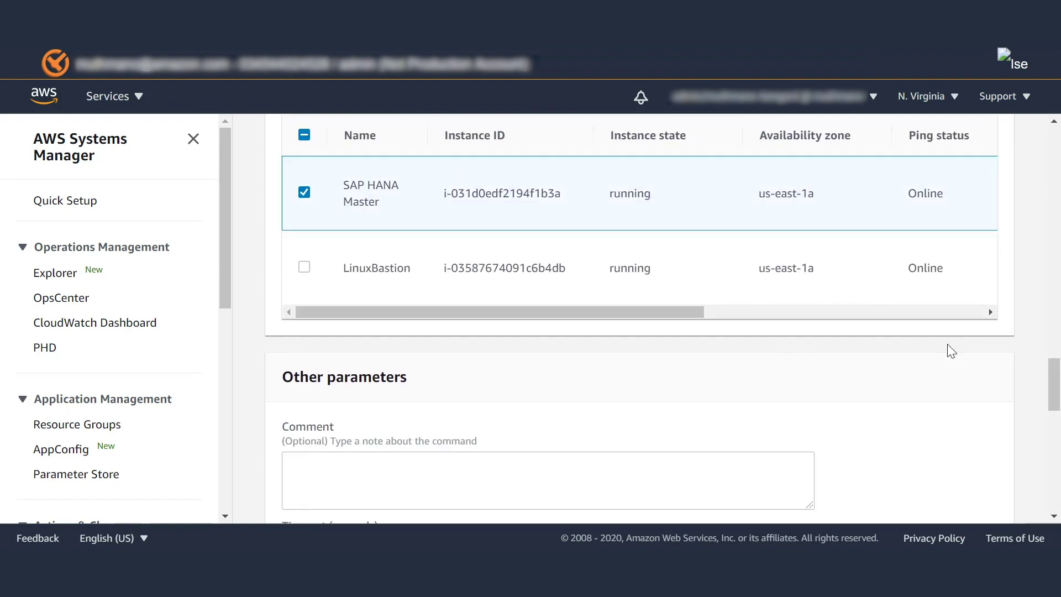
{"action": "mouse_move", "coordinate": [1054, 398]}
{"action": "left_mouse_down"}
{"action": "mouse_move", "coordinate": [1056, 505]}
{"action": "mouse_move", "coordinate": [1056, 481]}
{"action": "left_mouse_up"}
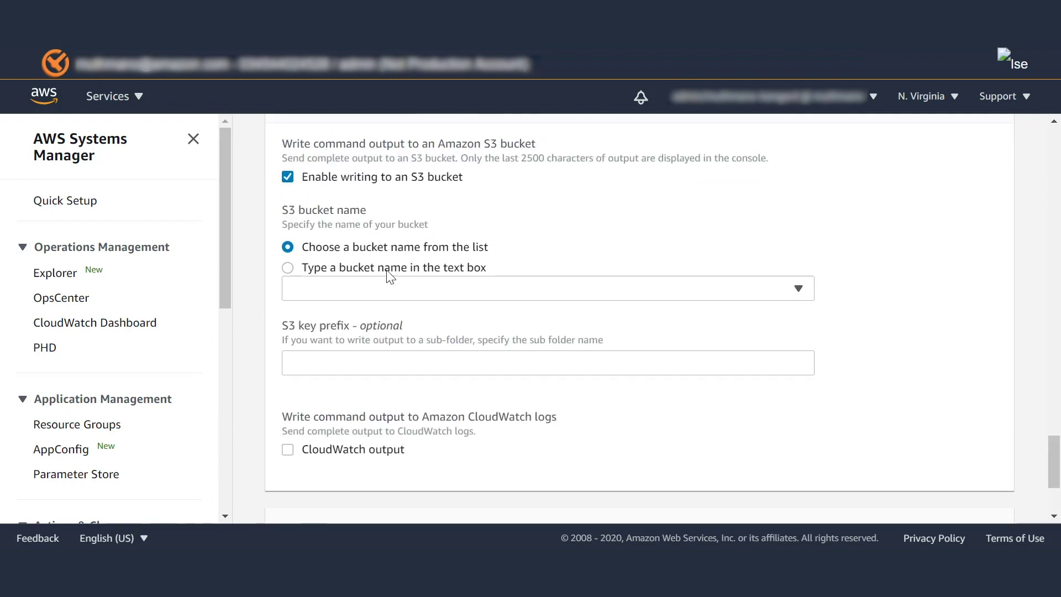
{"action": "left_click", "coordinate": [304, 182]}
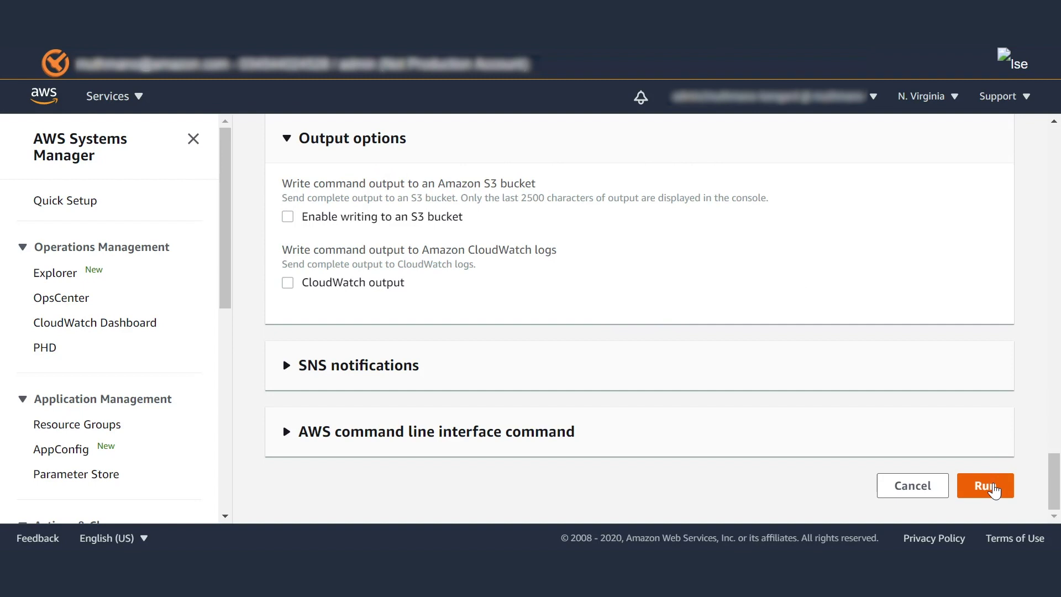
{"action": "left_click", "coordinate": [994, 490]}
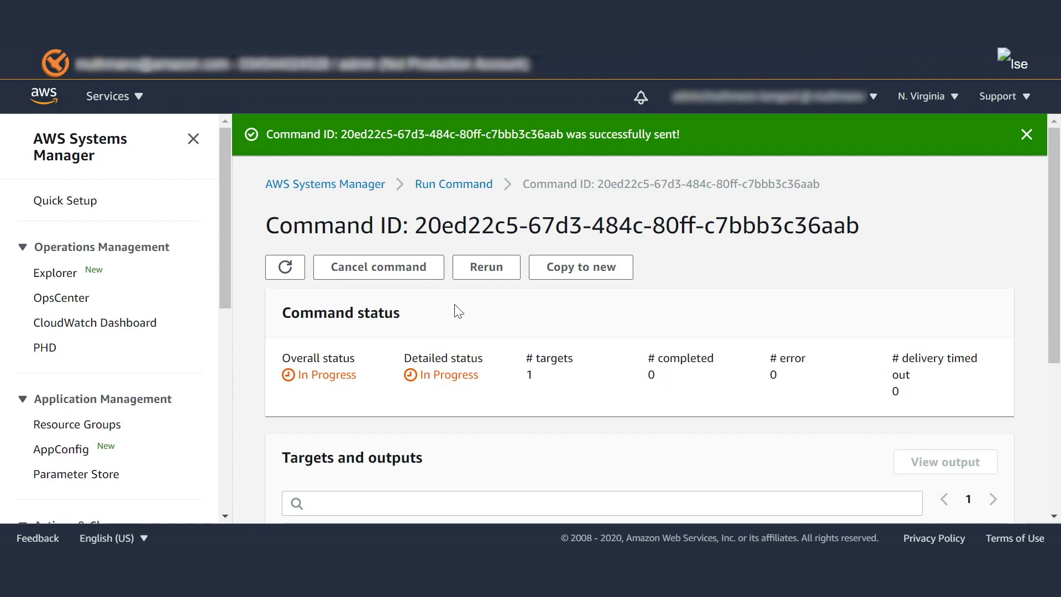
Step: Refresh until AWSSAP-InstallBackint shows Success, then bring up HANA Studio's backup overview
{"action": "left_click", "coordinate": [287, 276]}
{"action": "left_click", "coordinate": [287, 275]}
{"action": "left_click", "coordinate": [287, 276]}
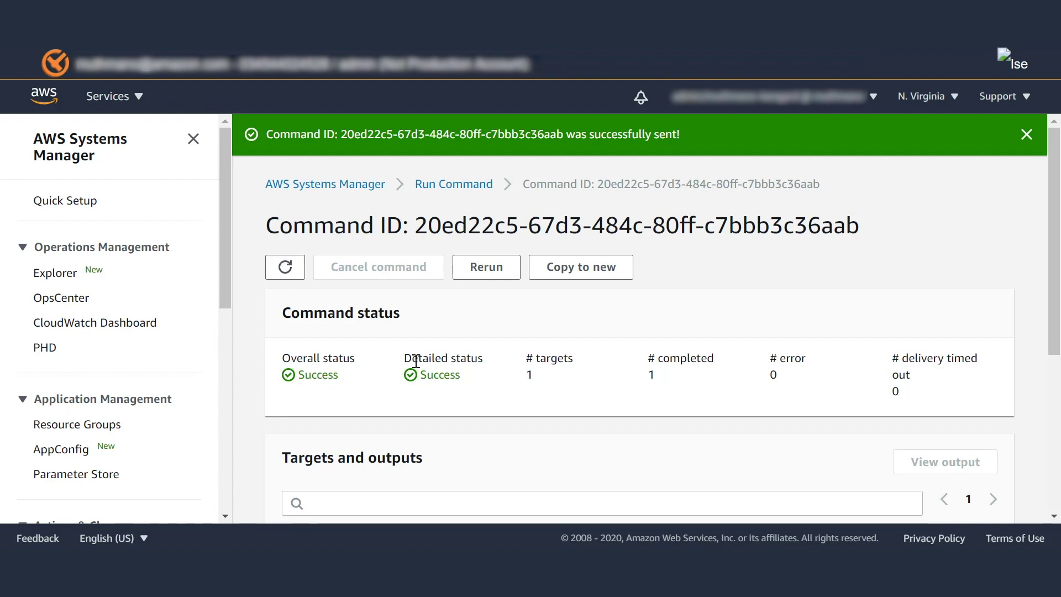
{"action": "left_click_drag", "start_coordinate": [344, 377], "coordinate": [321, 375]}
{"action": "left_click", "coordinate": [350, 490]}
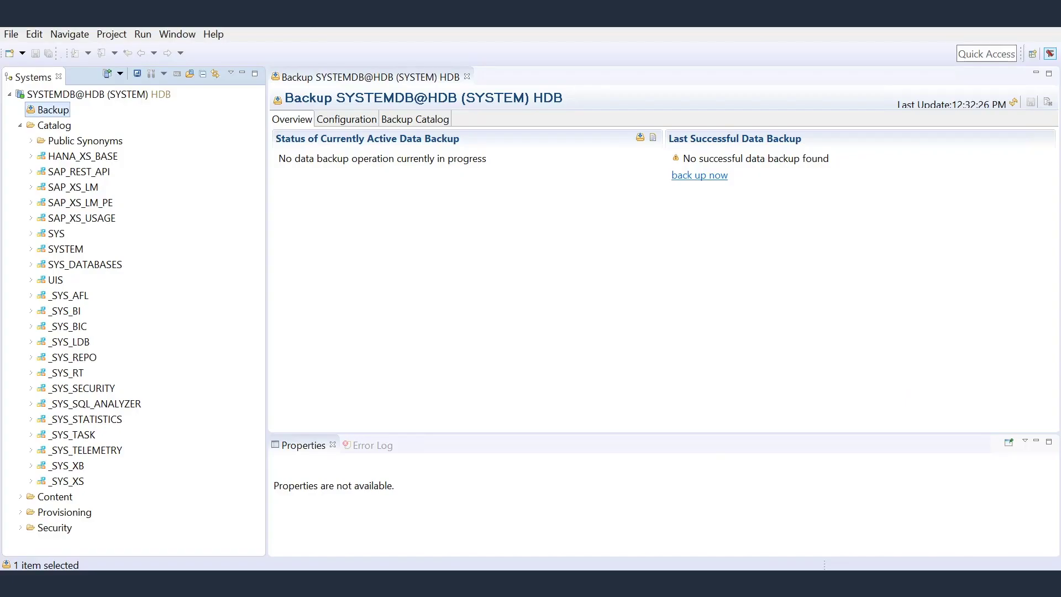
Step: Back up SYSTEMDB@HDB as a Complete Data Backup with Backint as the destination
{"action": "right_click", "coordinate": [49, 111]}
{"action": "left_click", "coordinate": [129, 137]}
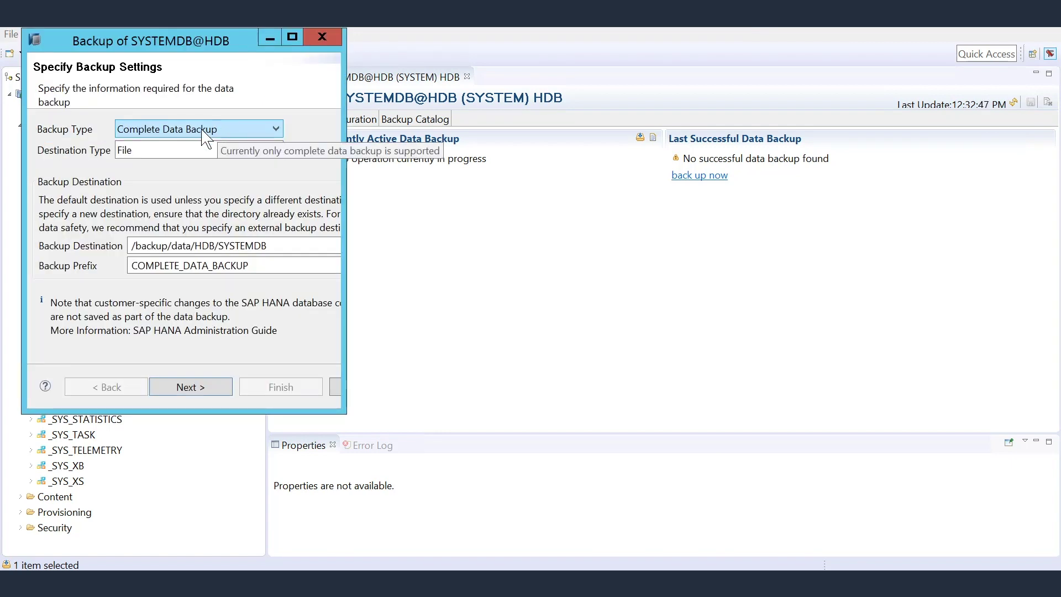
{"action": "left_click", "coordinate": [203, 133]}
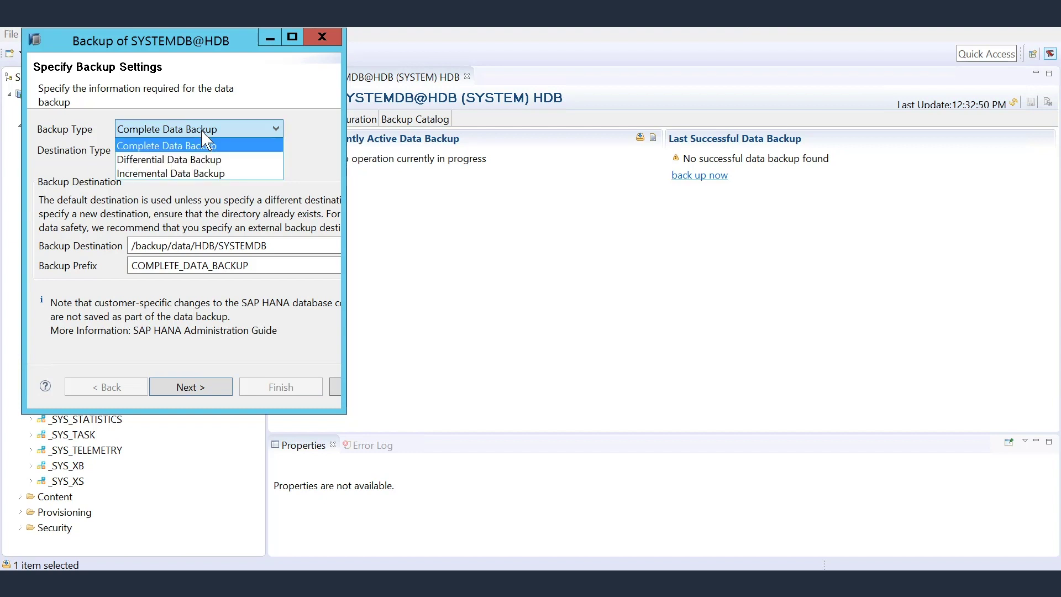
{"action": "left_click", "coordinate": [203, 132]}
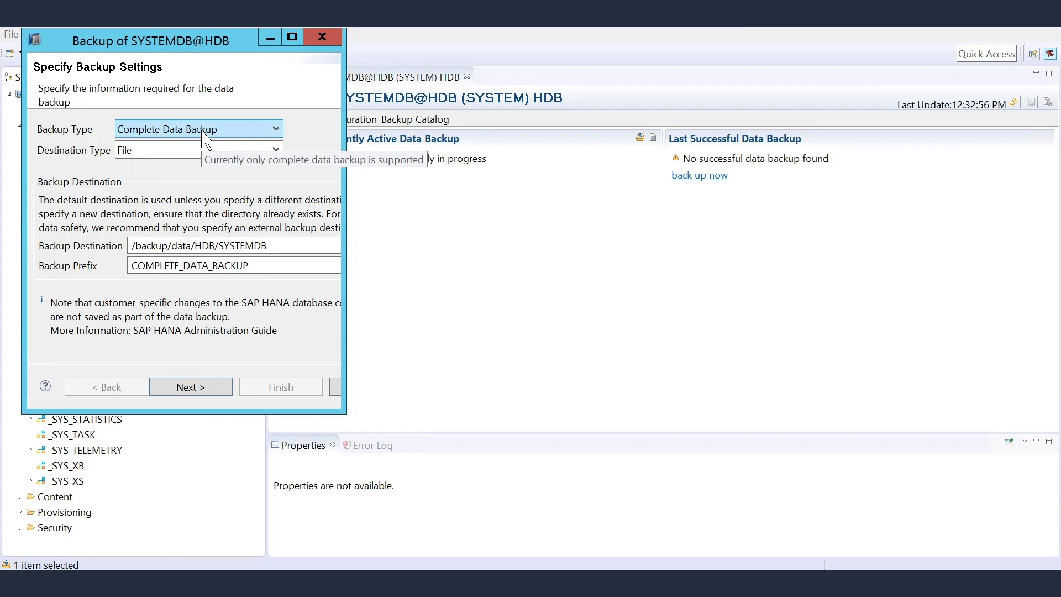
{"action": "left_click", "coordinate": [169, 159]}
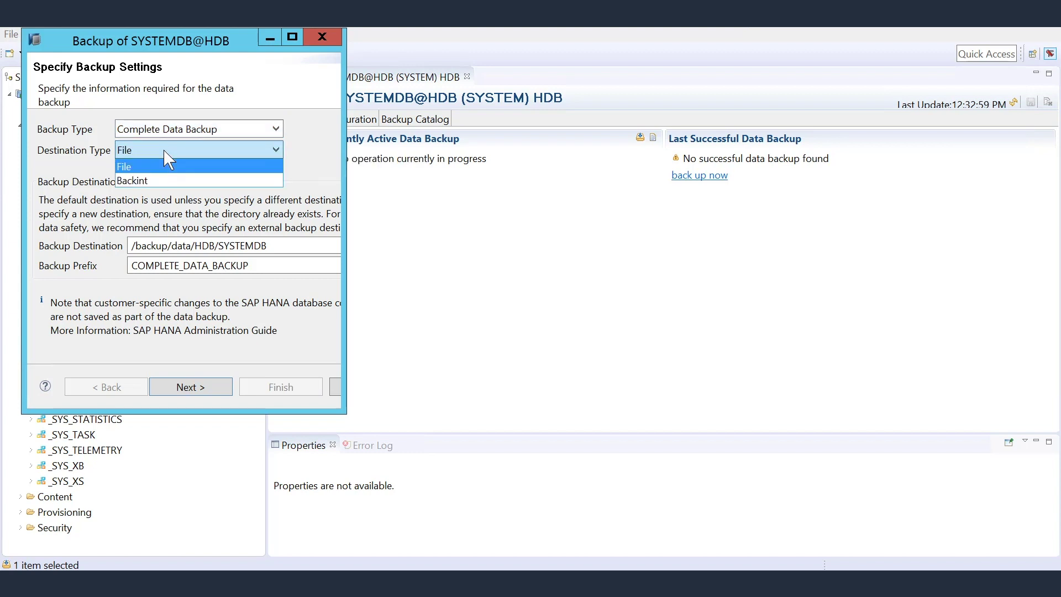
{"action": "left_click", "coordinate": [152, 186]}
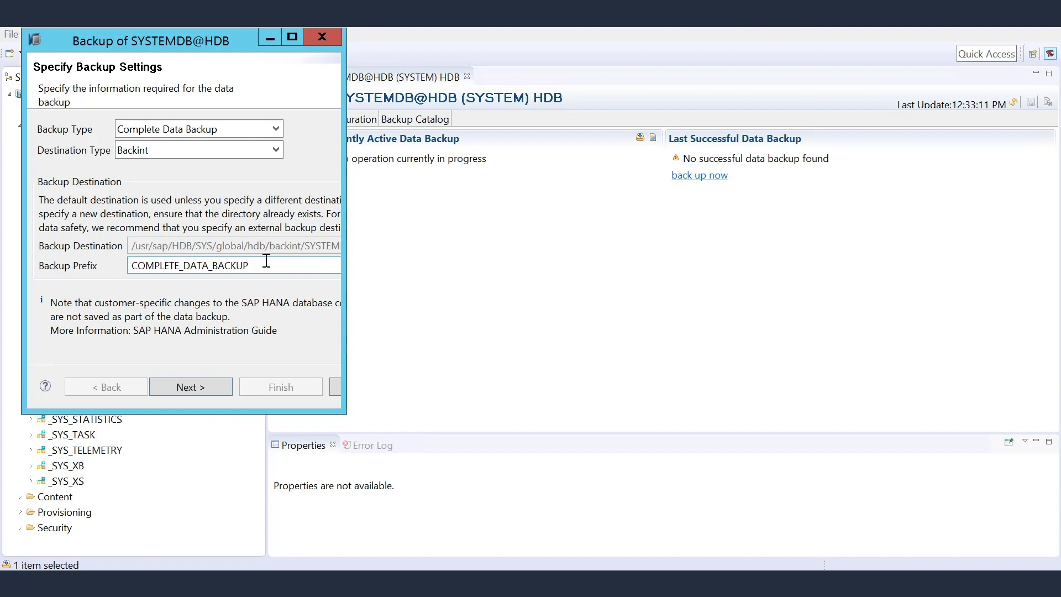
{"action": "left_click", "coordinate": [212, 395]}
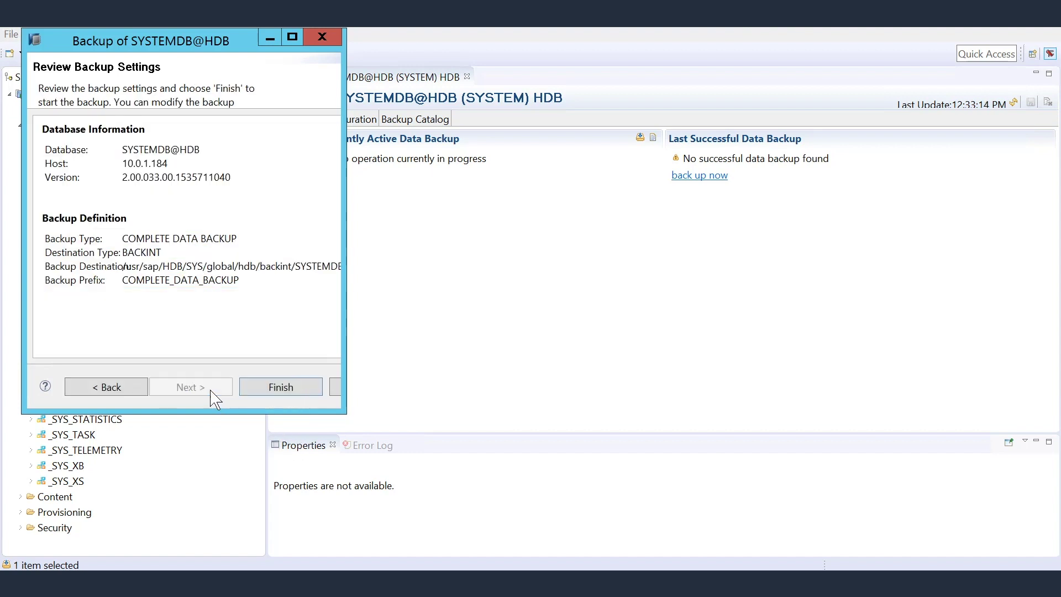
{"action": "left_click", "coordinate": [279, 392]}
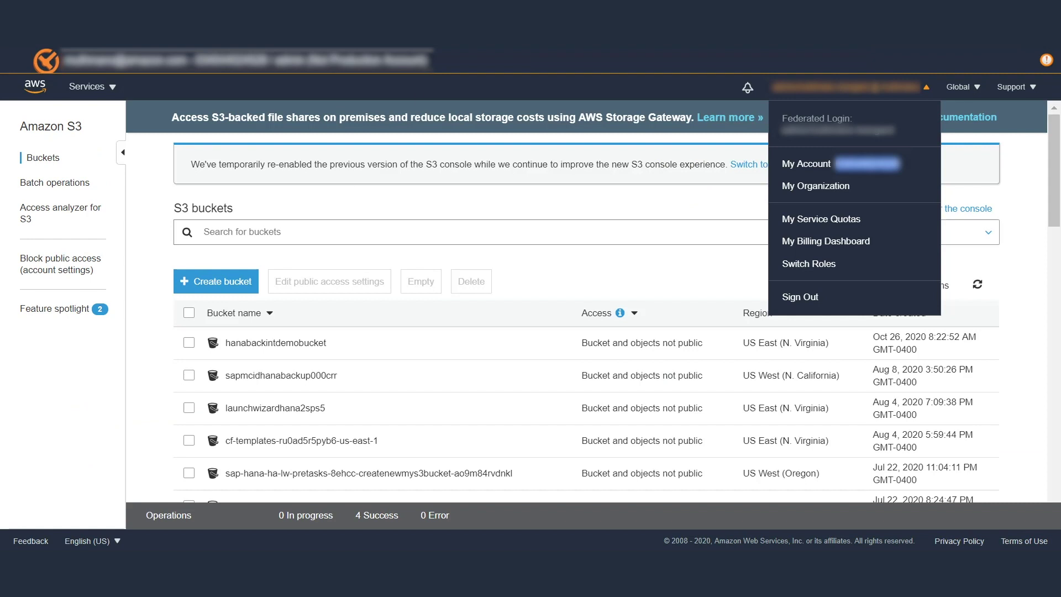
Step: Browse from the S3 bucket list into hanabackintdemobucket, then its HDB folder
{"action": "left_click", "coordinate": [279, 342]}
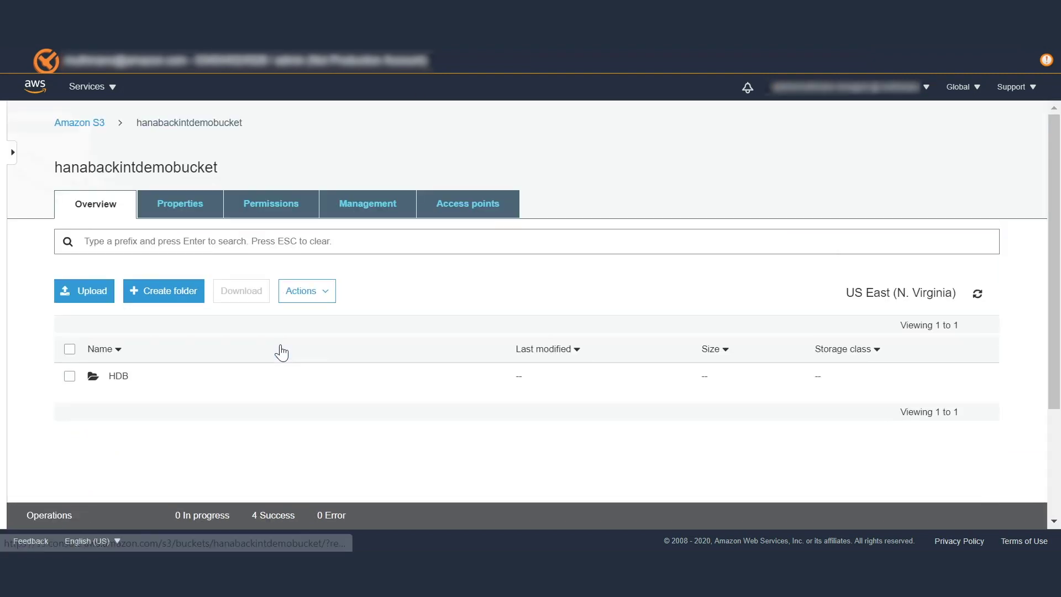
{"action": "left_click", "coordinate": [116, 376]}
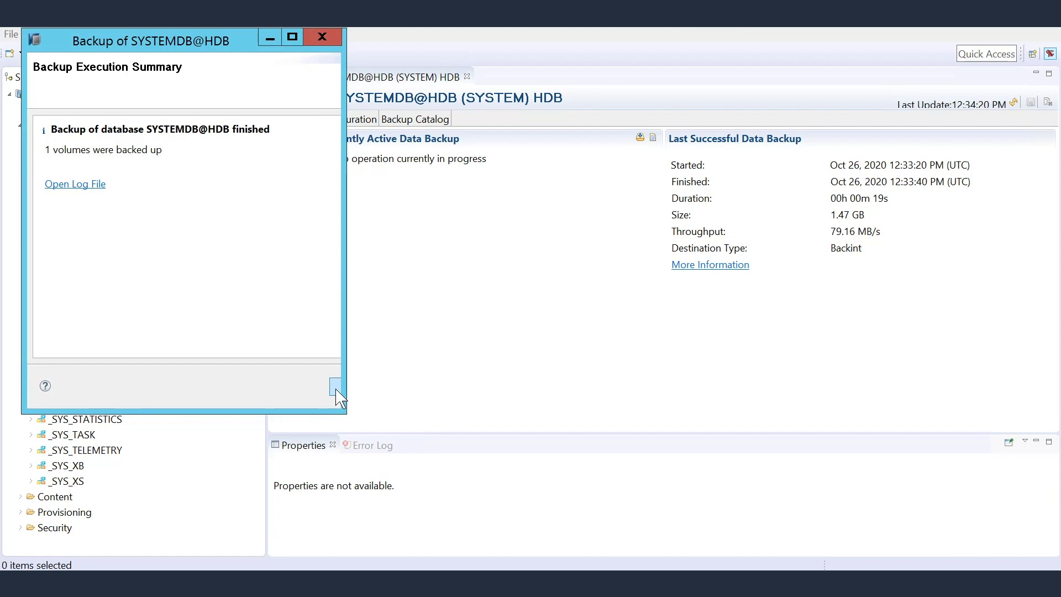
Step: Run another Backint Complete Data Backup of SYSTEMDB@HDB, prefix ending in _Second_Run
{"action": "left_click", "coordinate": [337, 388]}
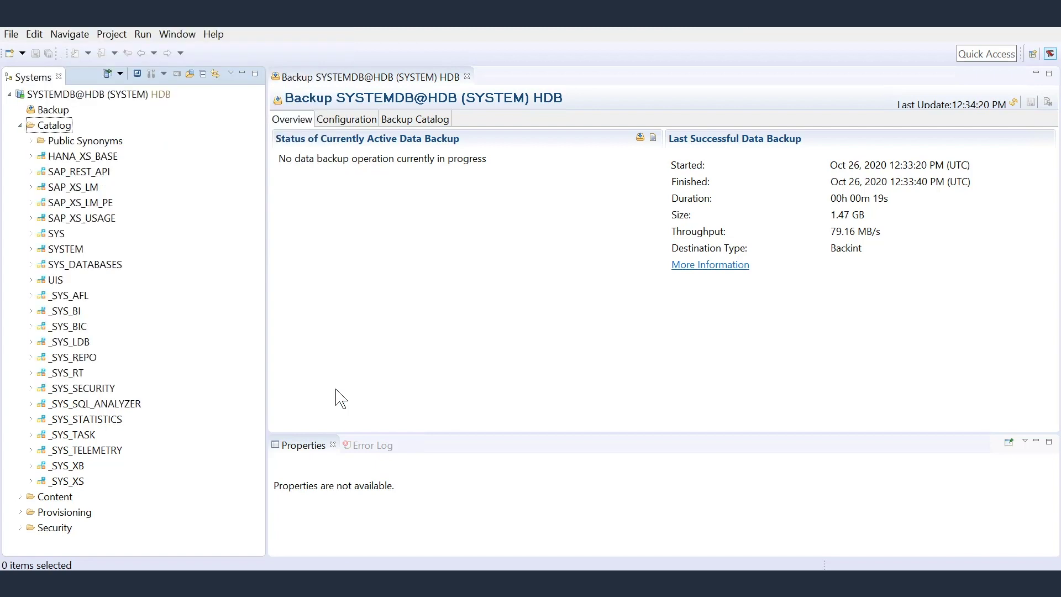
{"action": "right_click", "coordinate": [50, 111]}
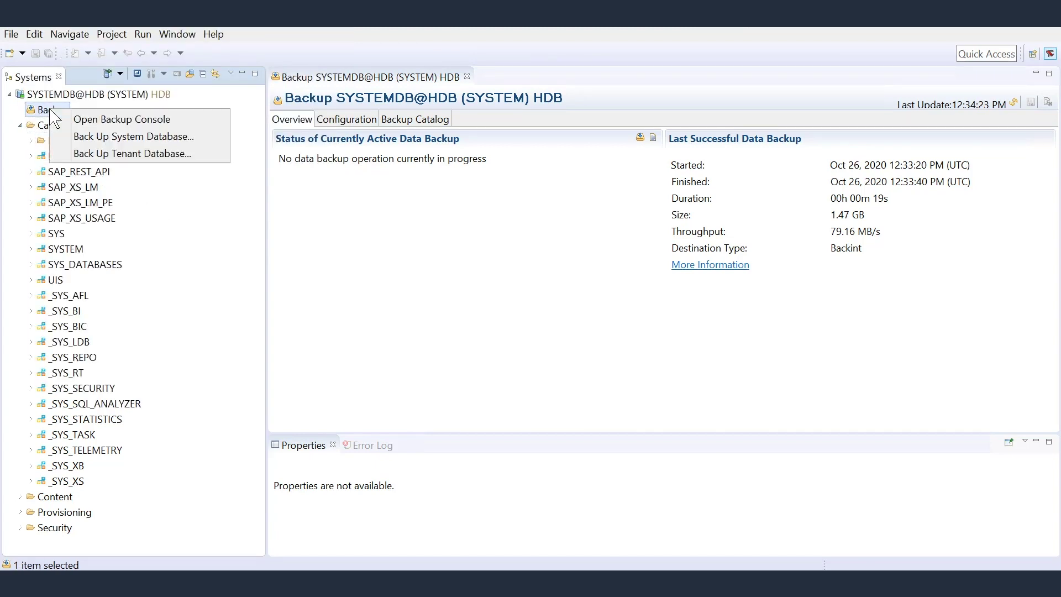
{"action": "left_click", "coordinate": [116, 136]}
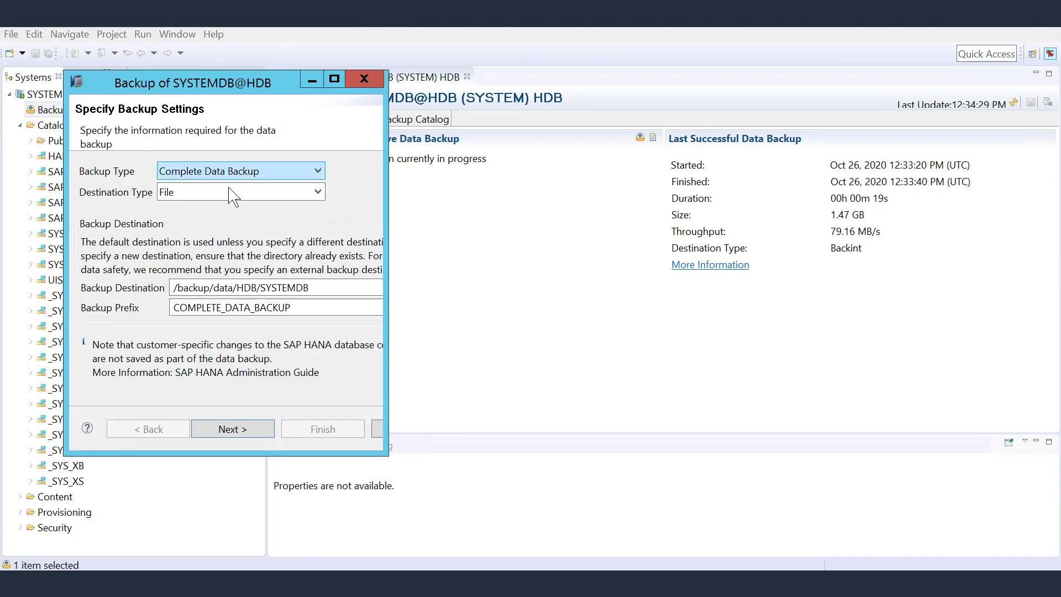
{"action": "left_click", "coordinate": [232, 192]}
{"action": "left_click", "coordinate": [199, 222]}
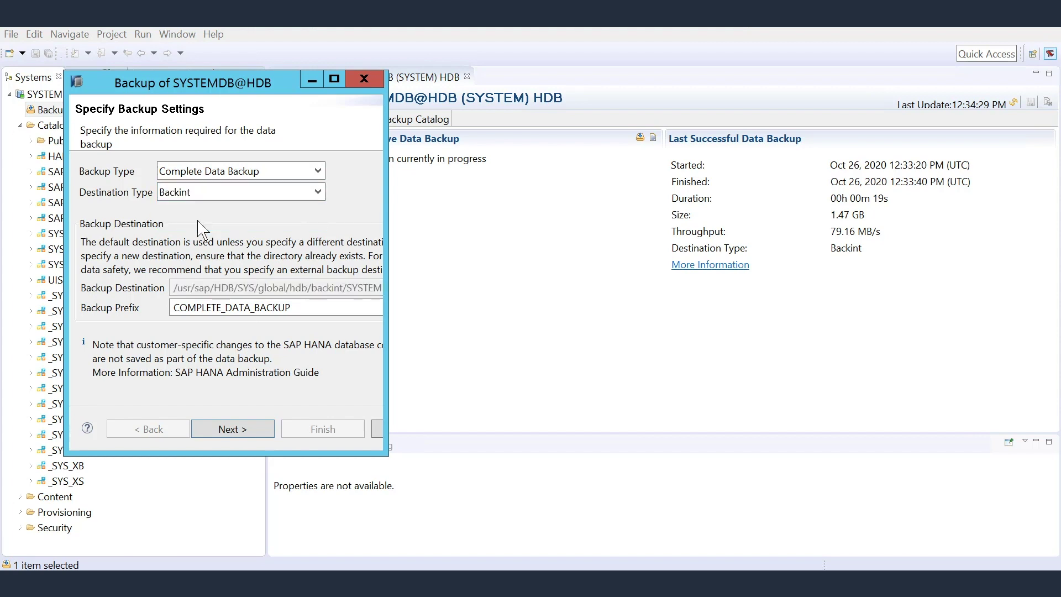
{"action": "left_click", "coordinate": [323, 308]}
{"action": "type", "text": "_Second"}
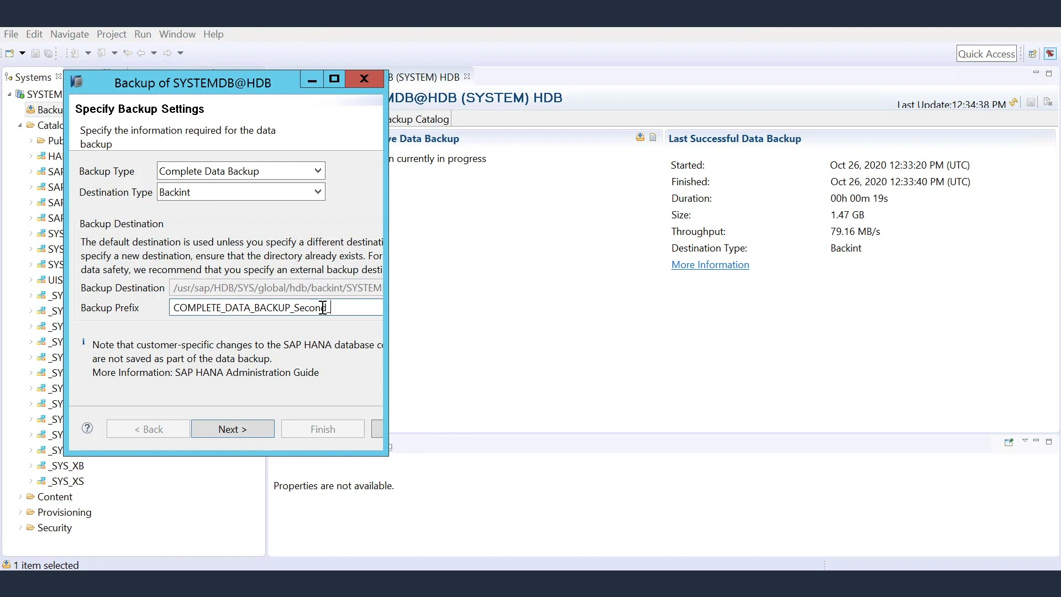
{"action": "type", "text": "_Run"}
{"action": "left_click", "coordinate": [238, 429]}
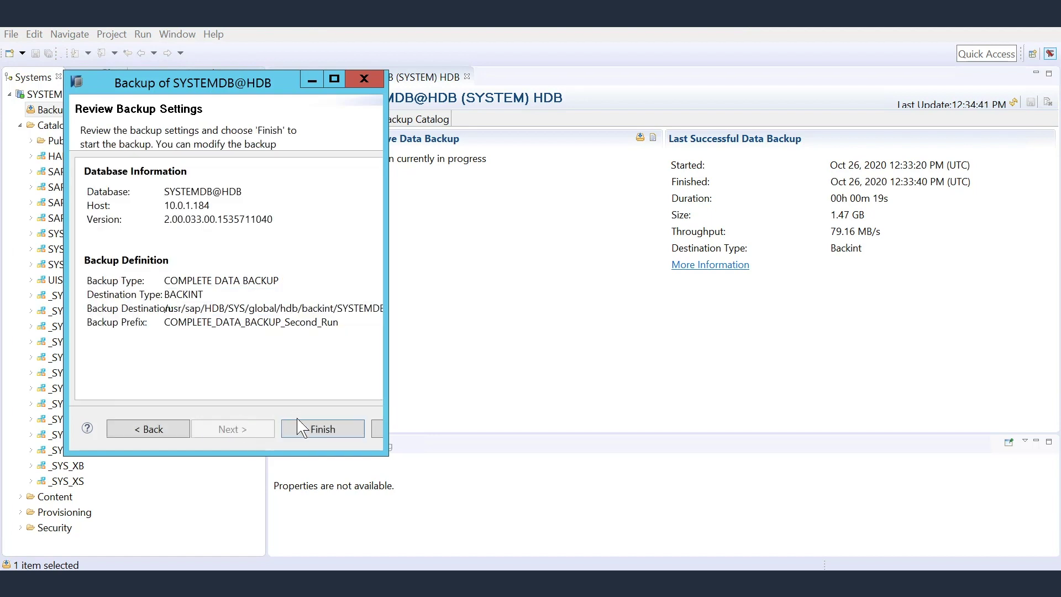
{"action": "left_click", "coordinate": [324, 429]}
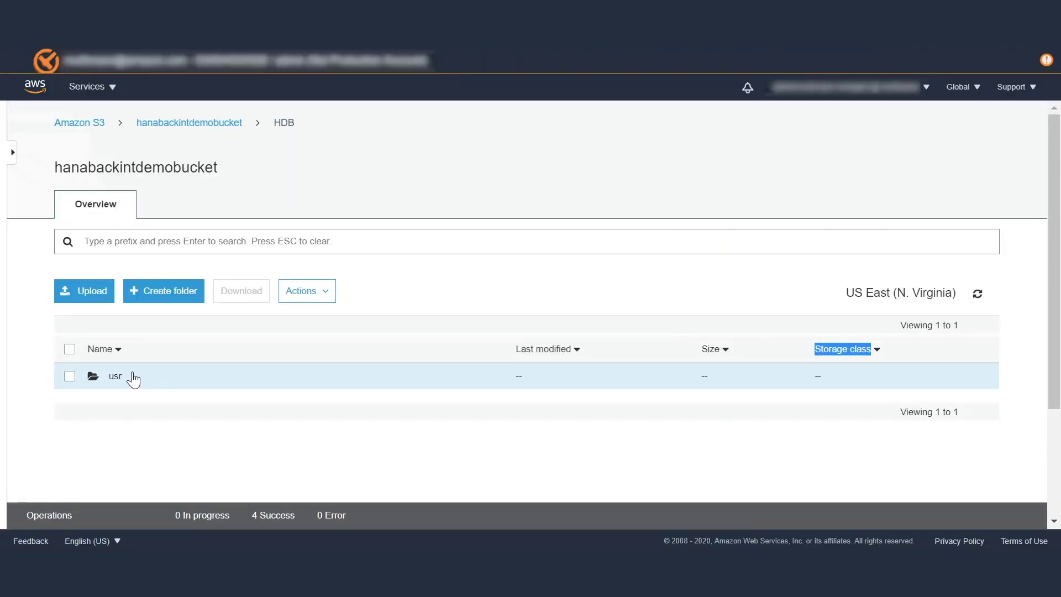
Step: Drill through usr > sap > HDB > SYS > global > hdb > backint > SYSTEMDB
{"action": "left_click", "coordinate": [119, 379]}
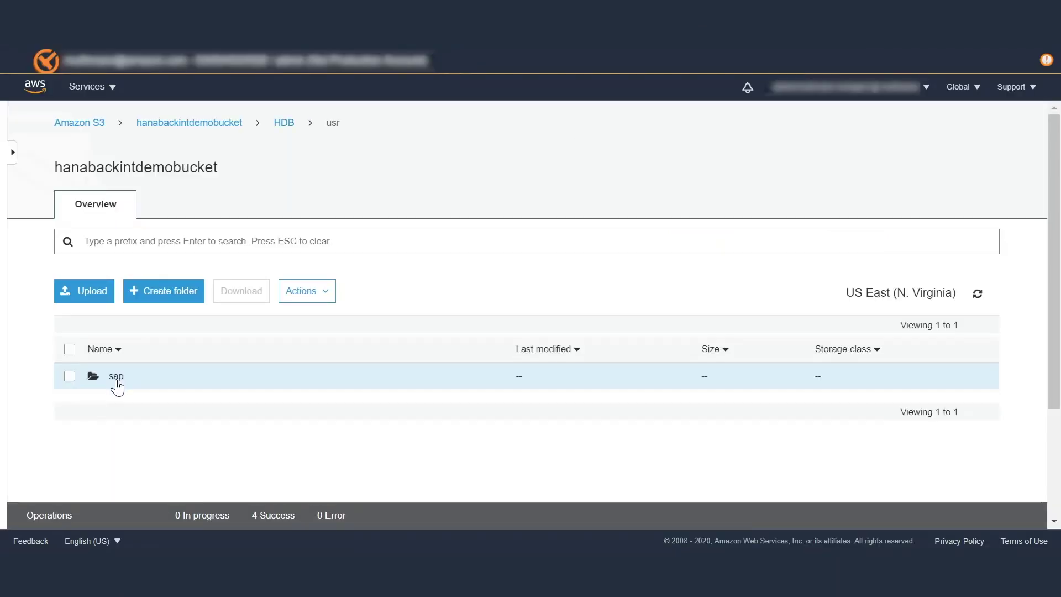
{"action": "left_click", "coordinate": [116, 378]}
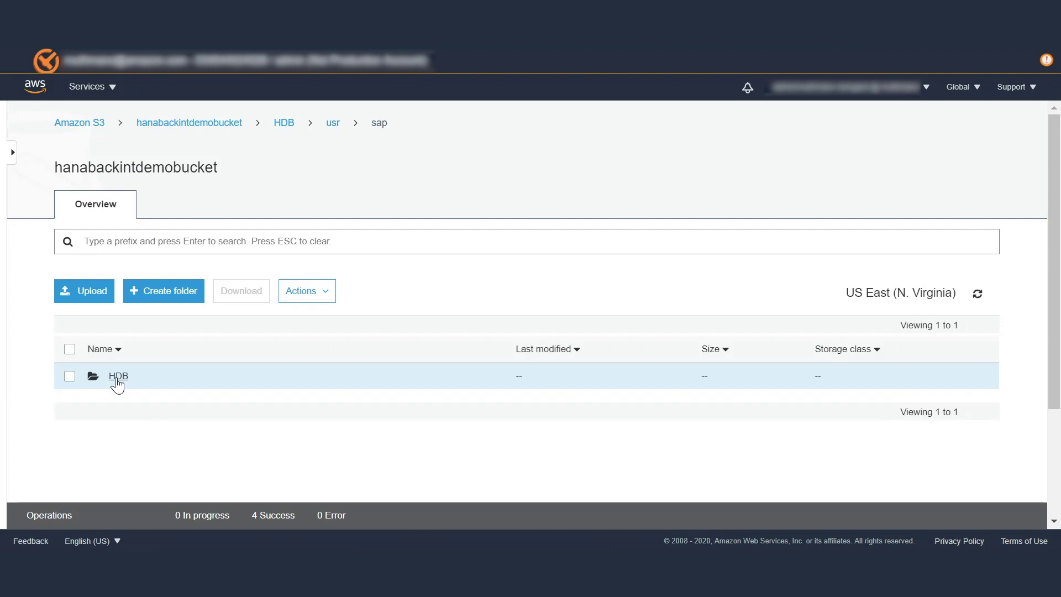
{"action": "left_click", "coordinate": [116, 378]}
{"action": "left_click", "coordinate": [116, 379]}
{"action": "left_click", "coordinate": [116, 379]}
{"action": "left_click", "coordinate": [116, 379]}
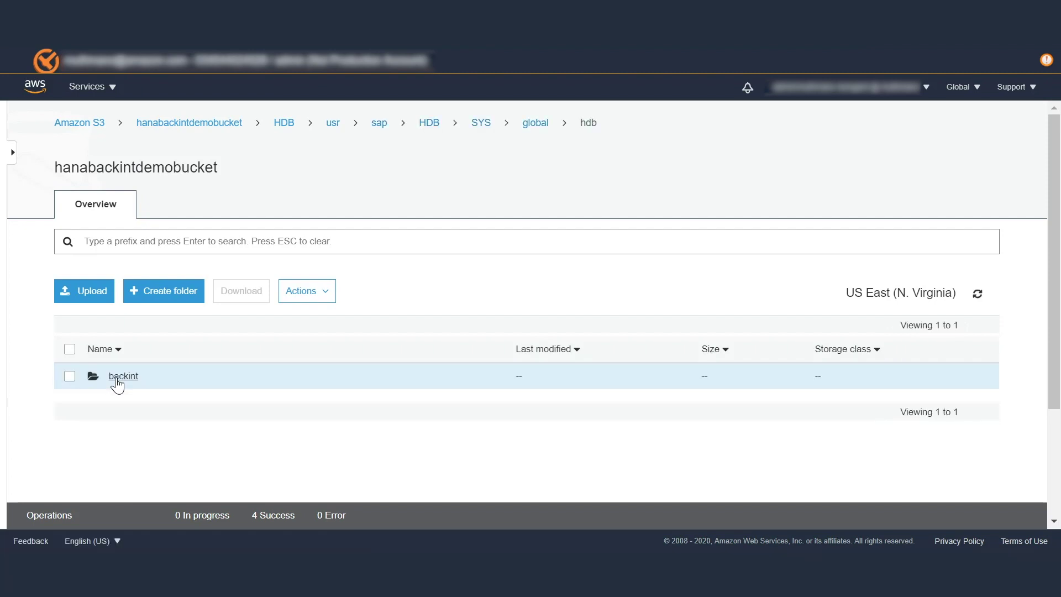
{"action": "left_click", "coordinate": [117, 379]}
{"action": "left_click", "coordinate": [117, 378]}
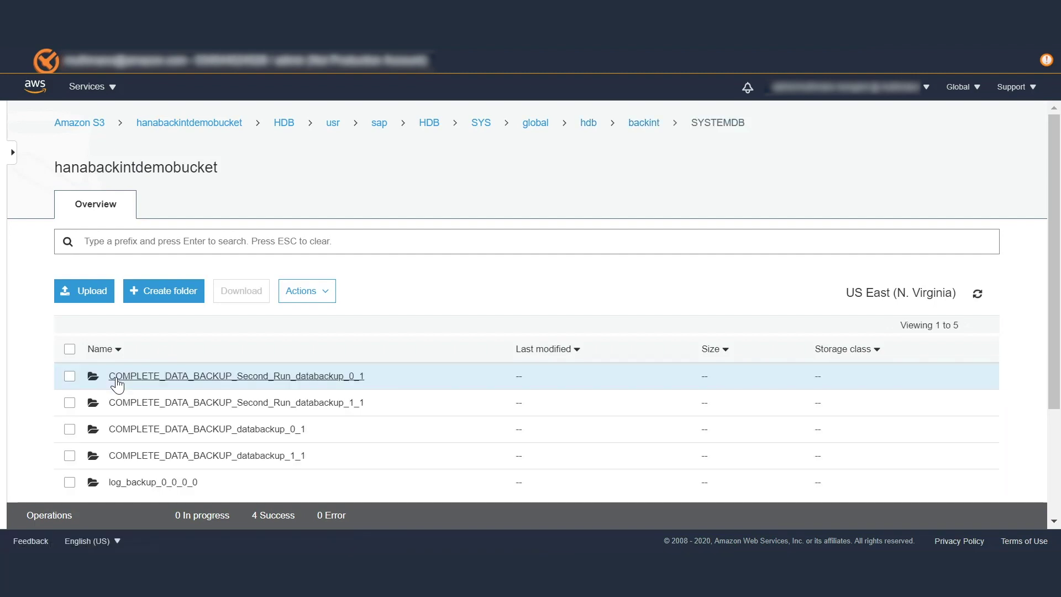